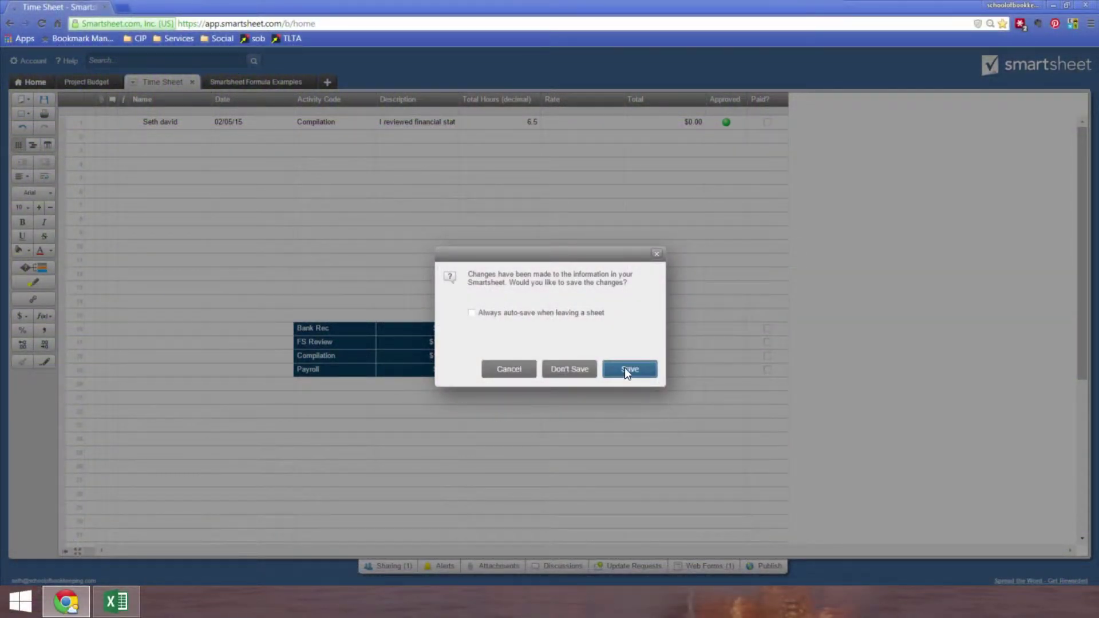
- Choose to save the Time Sheet changes when the leave prompt appears
left_click(625, 370)
- Open the Project Budget sheet and check the Bookkeeping activity code list, leaving it unchanged
left_click(79, 82)
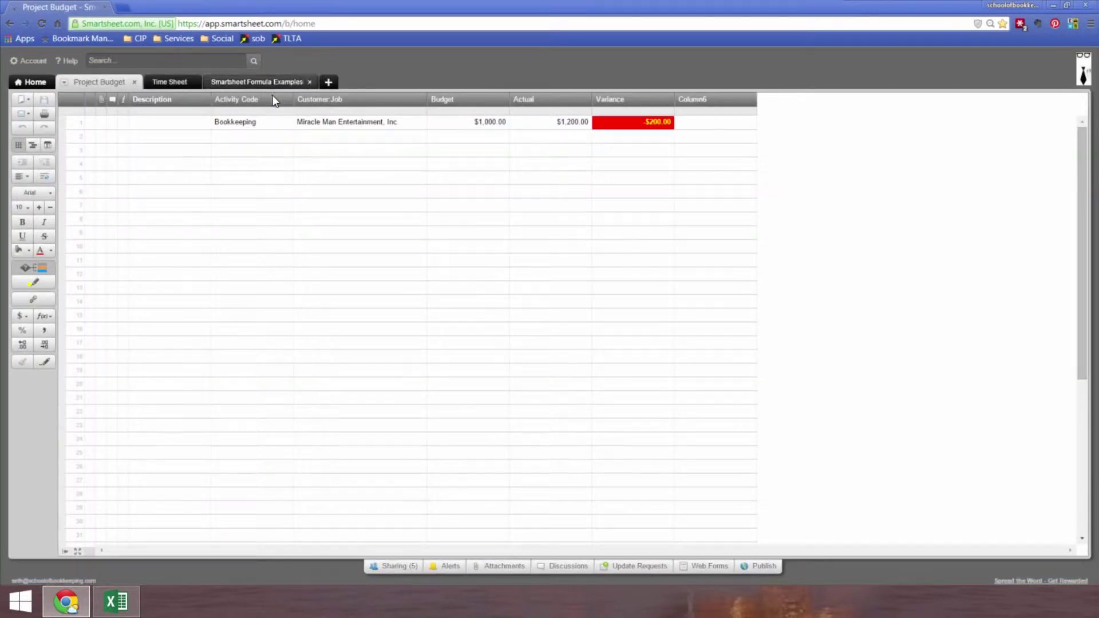
left_click(272, 122)
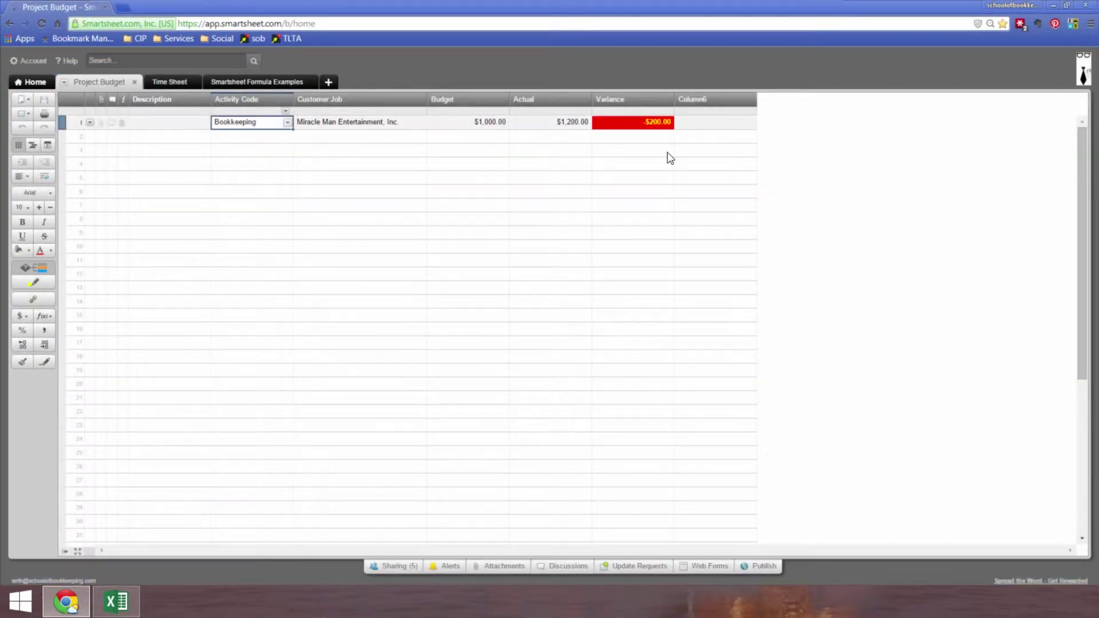
left_click(287, 123)
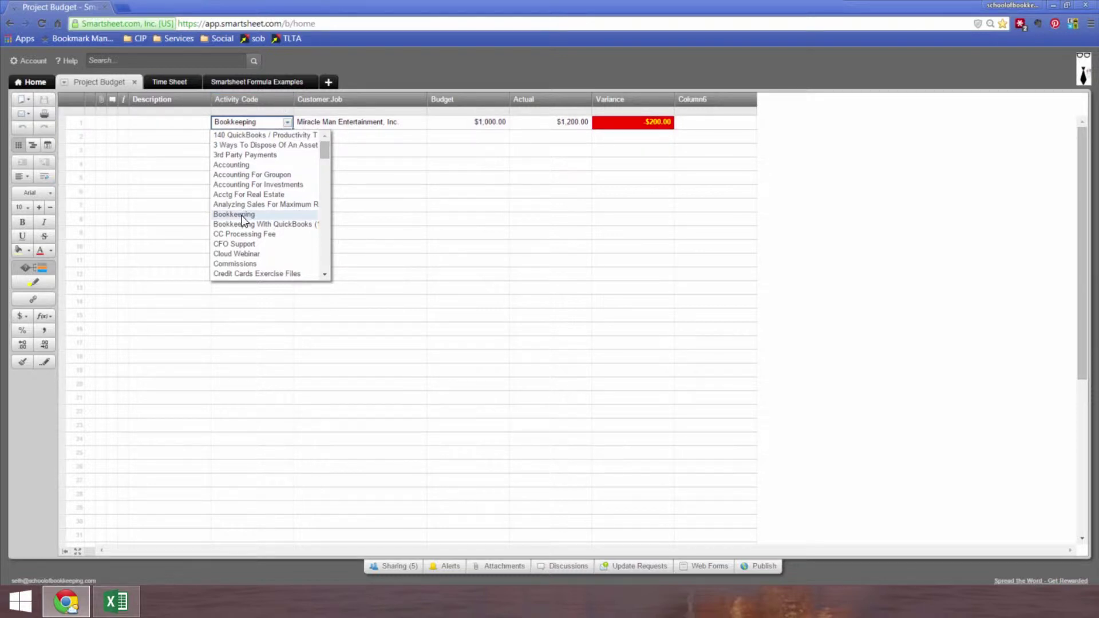
key("Escape")
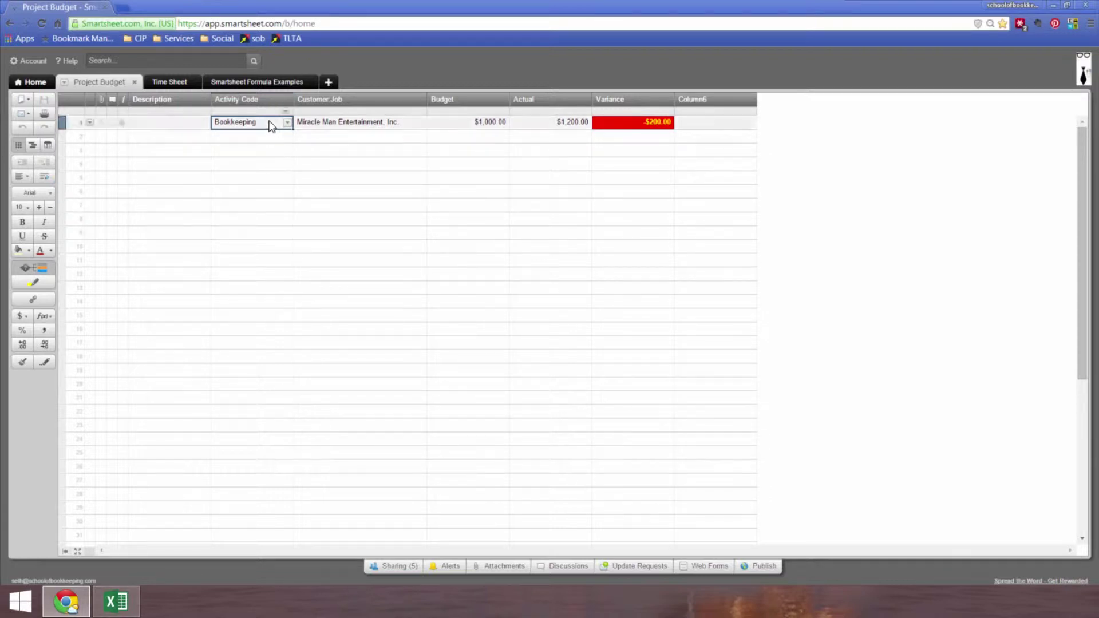
- Move across row 1's Budget and Actual cells to Variance and clear its value
key("Tab")
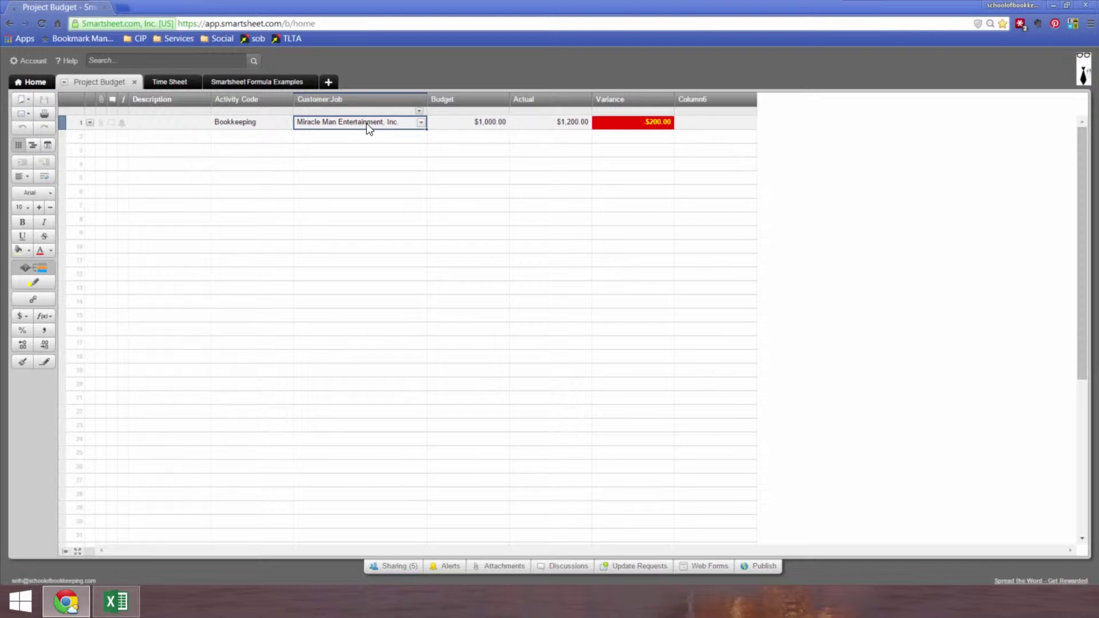
left_click(481, 124)
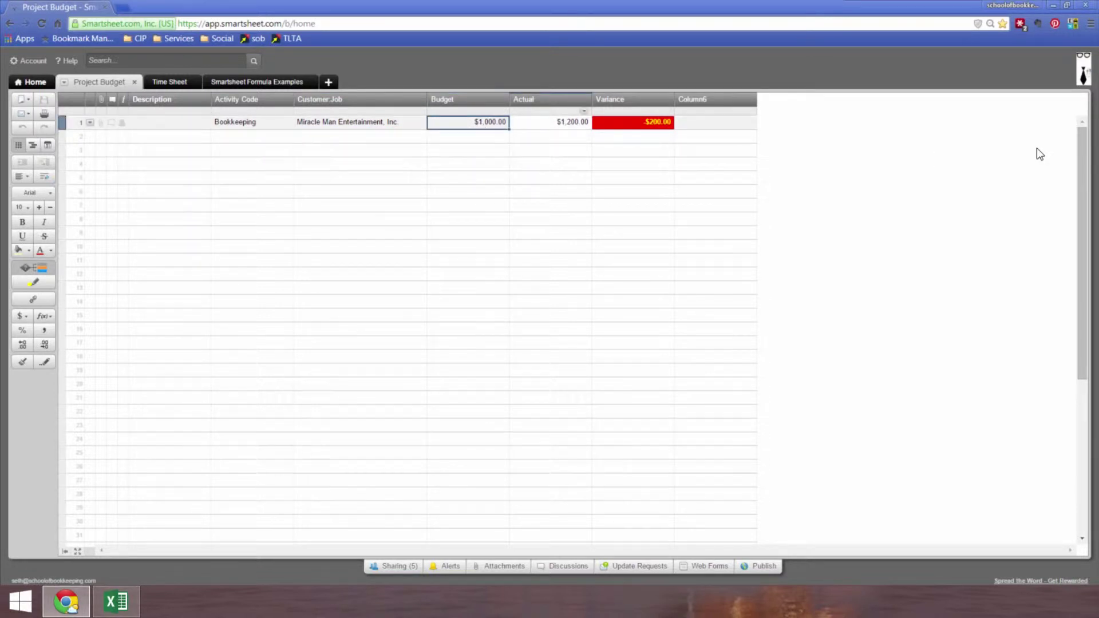
key("Tab")
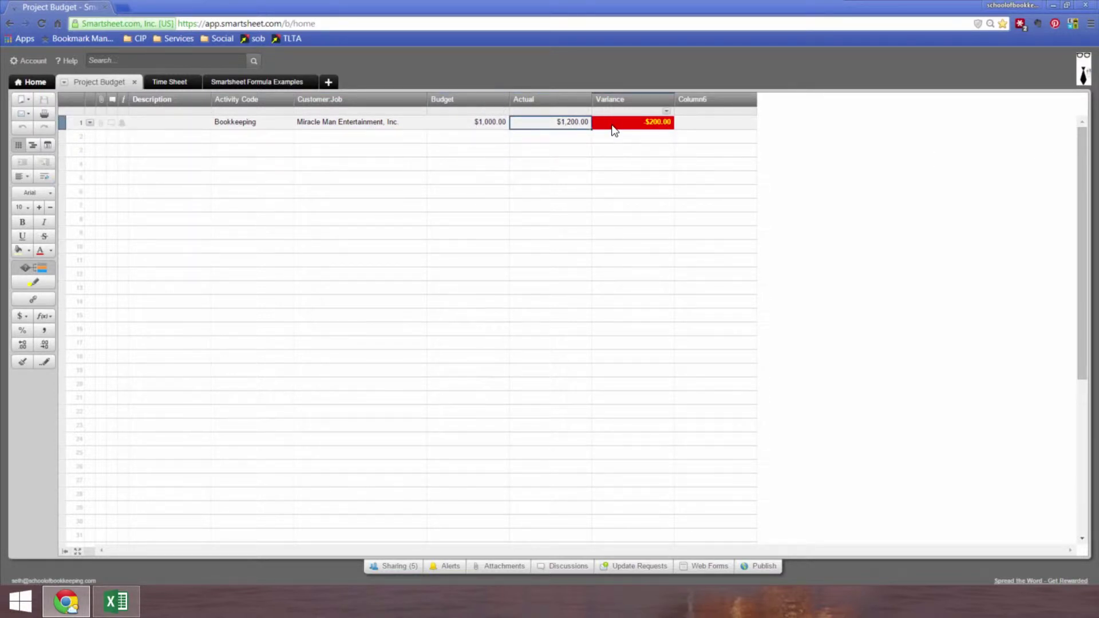
key("Tab")
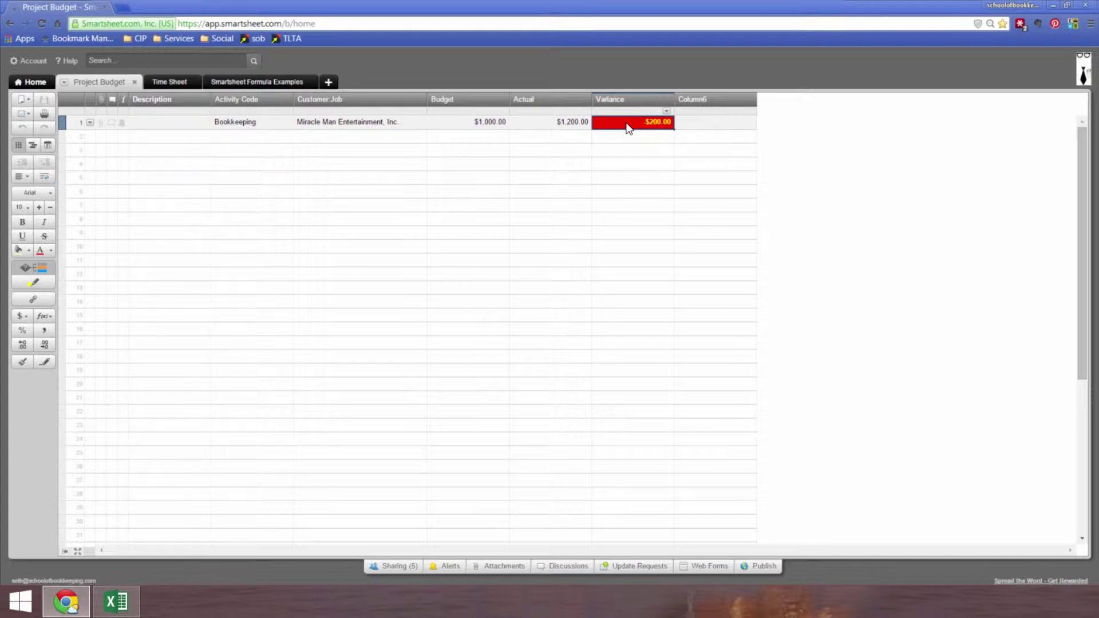
key("Delete")
- Enter the formula =Budget1-Actual1 in row 1's Variance cell
type("=")
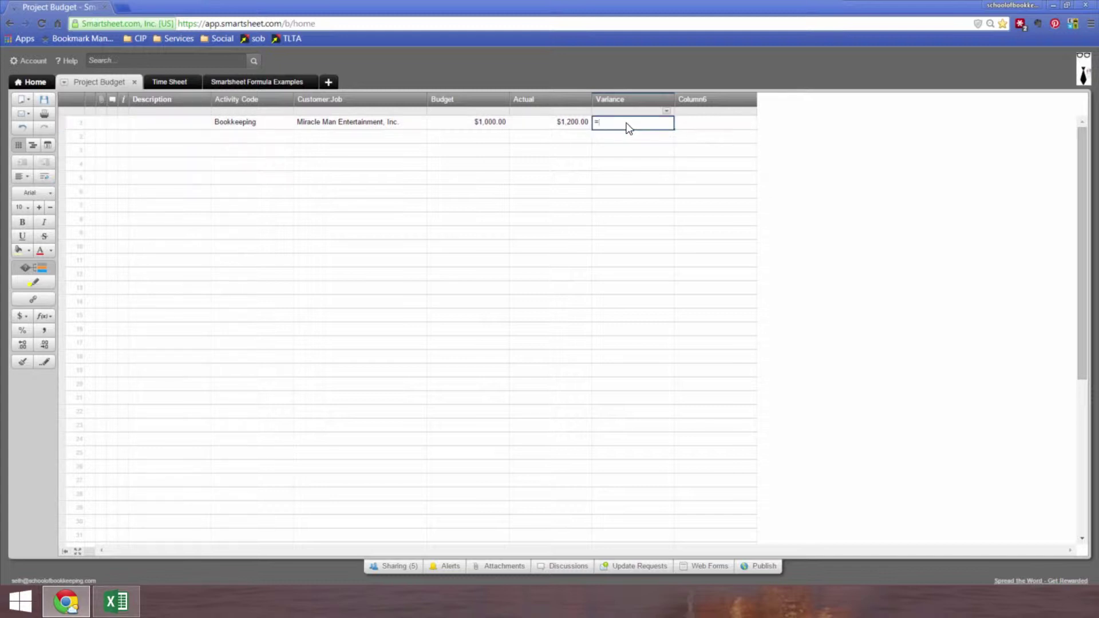
left_click(490, 122)
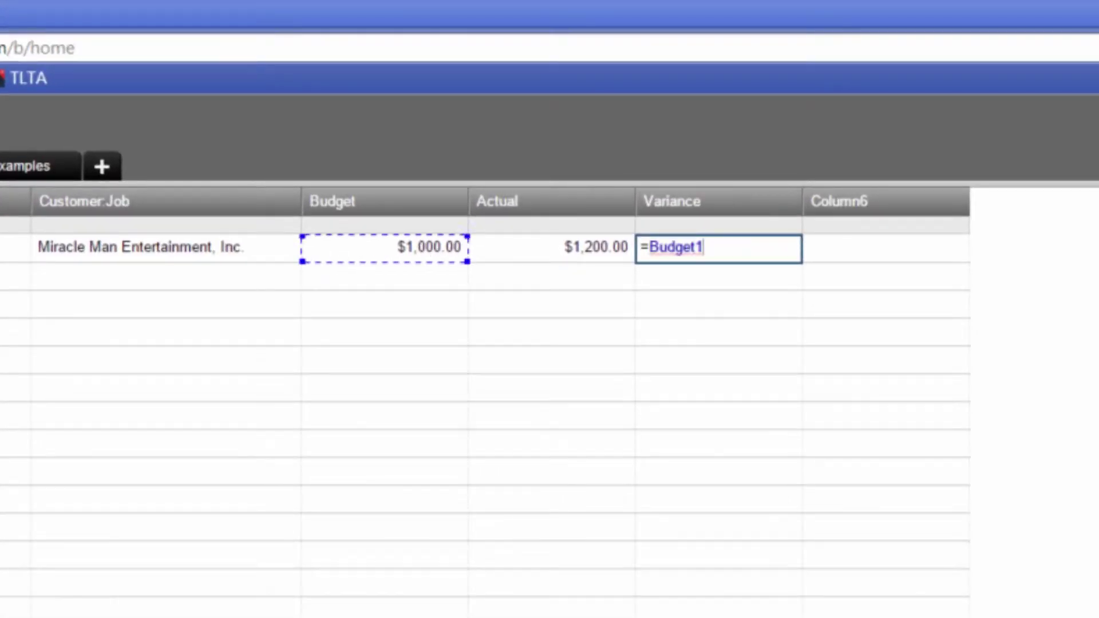
type("-")
left_click(527, 246)
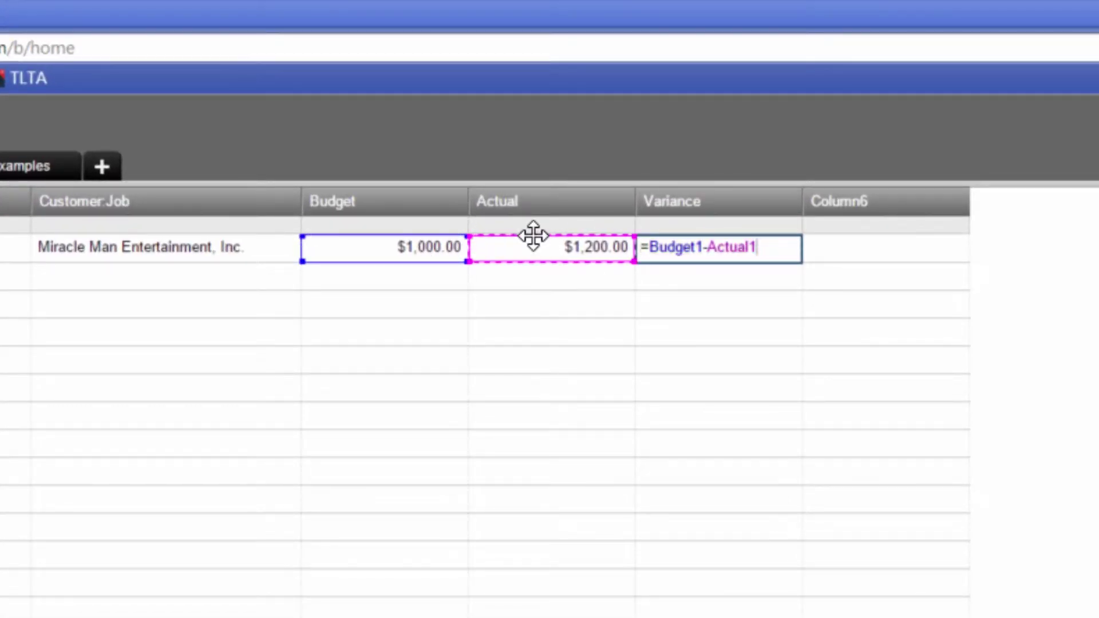
key("Return")
- Change row 1's Actual to 800 so the Variance shows $200.00
left_click(517, 245)
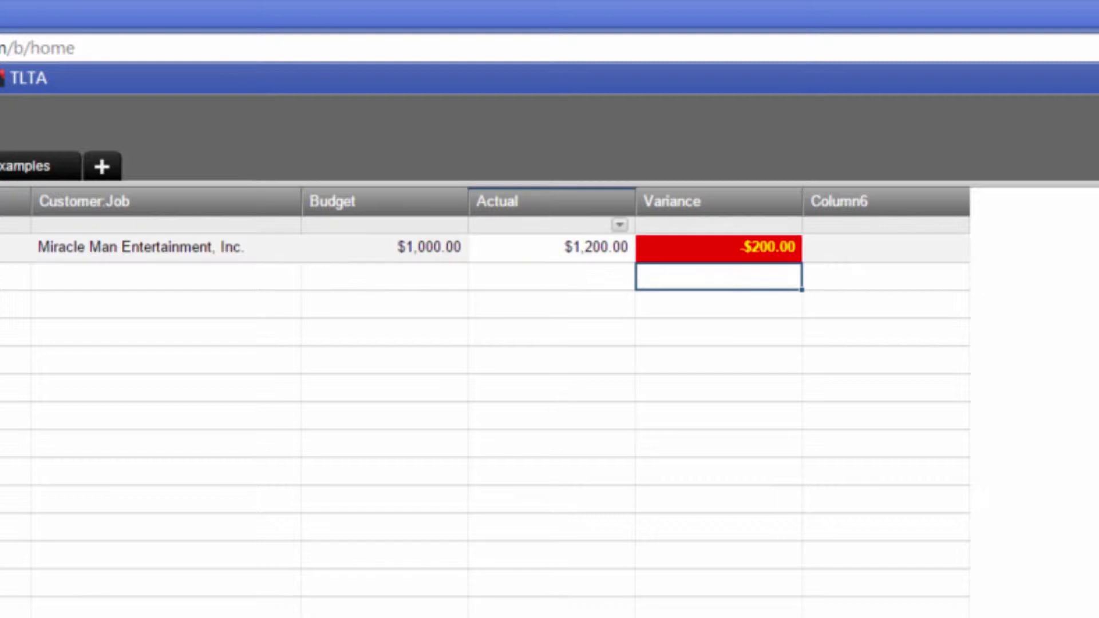
type("800")
key("Return")
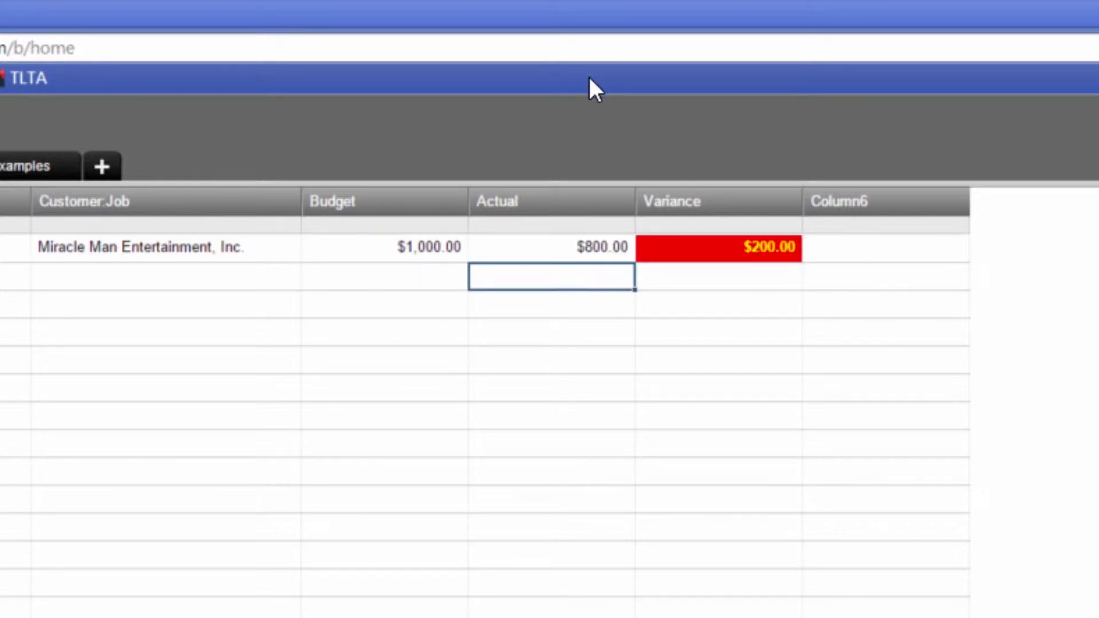
key("Up")
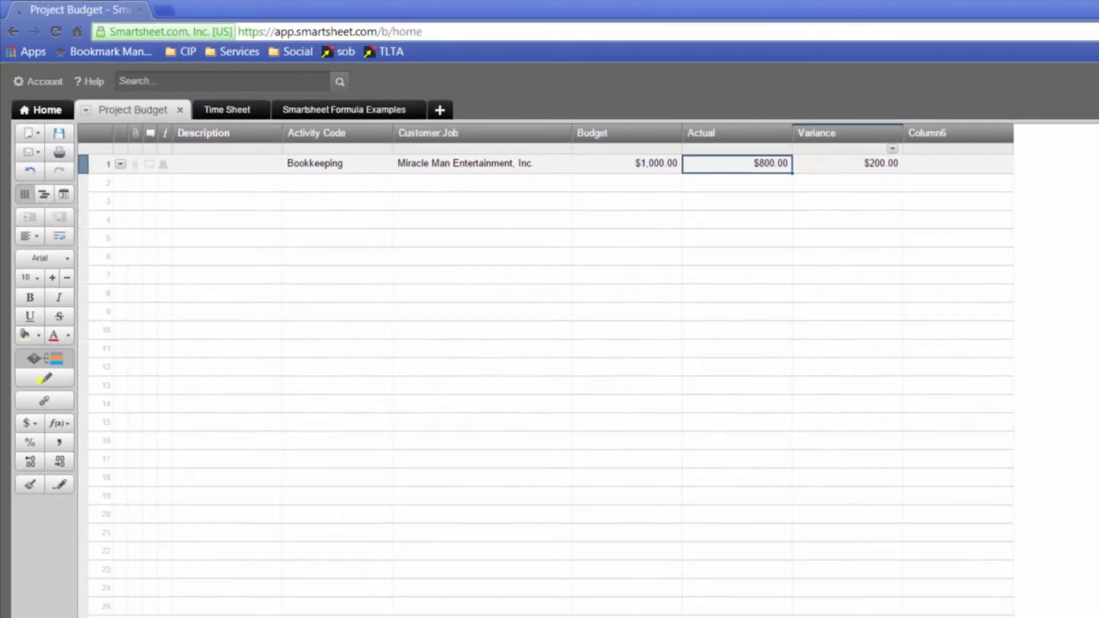
left_click(774, 209)
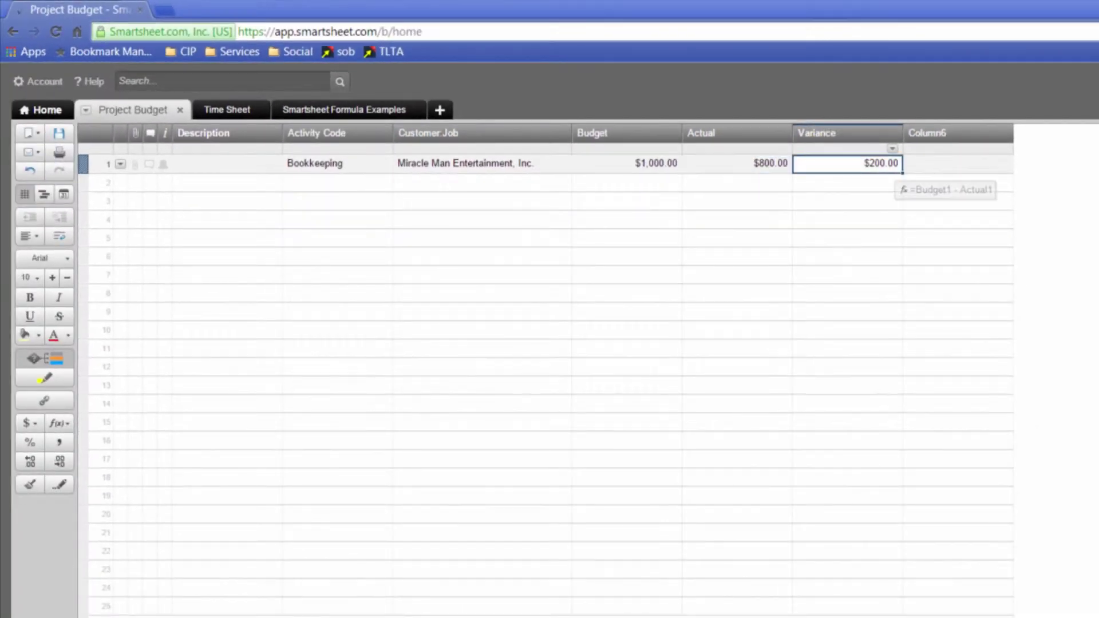
- Add a conditional formatting rule with the condition Variance is greater than 0
left_click(26, 360)
left_click(545, 347)
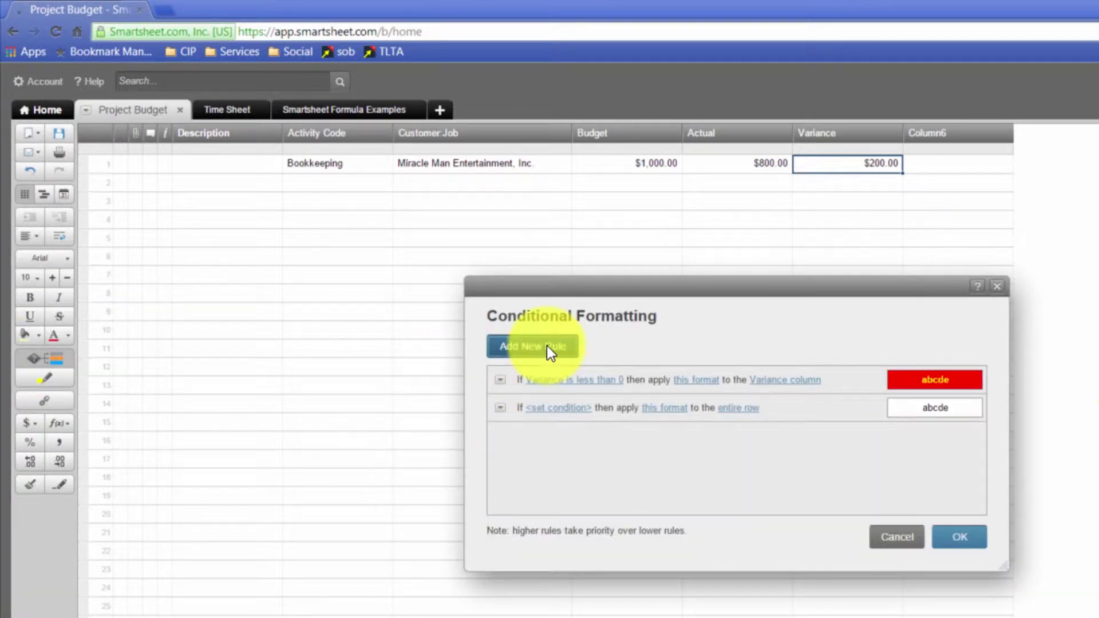
left_click(562, 407)
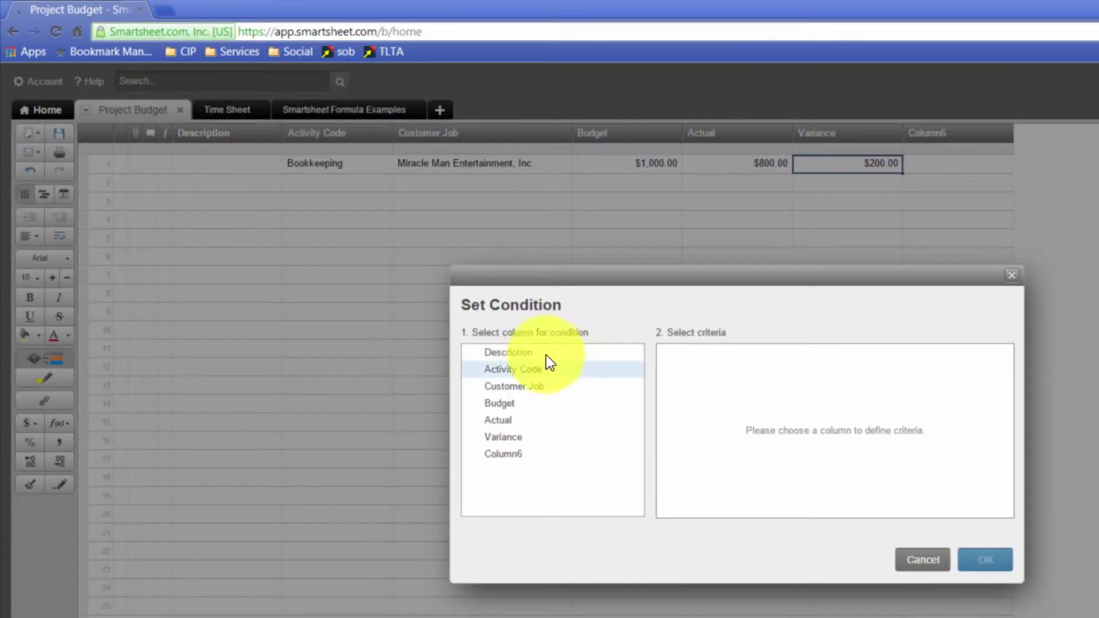
left_click(504, 436)
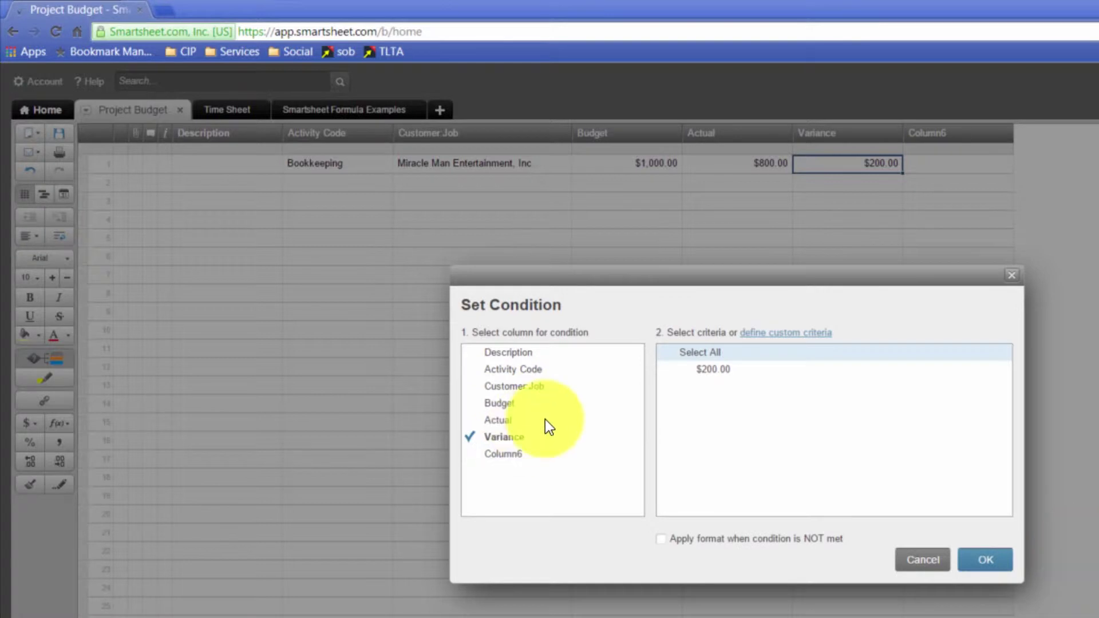
left_click(767, 333)
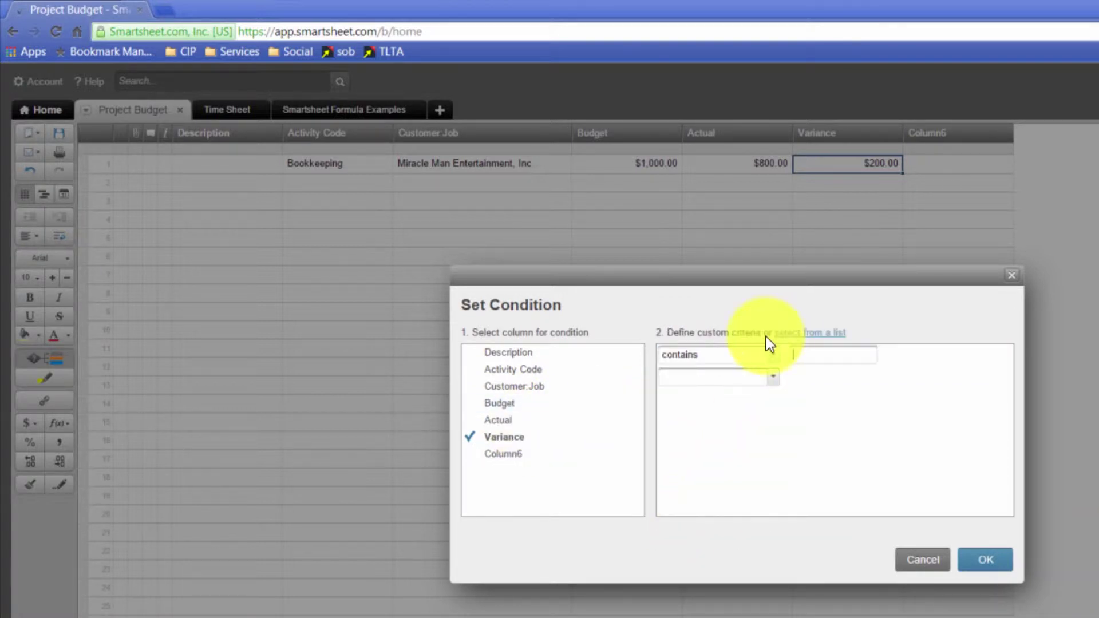
left_click(773, 354)
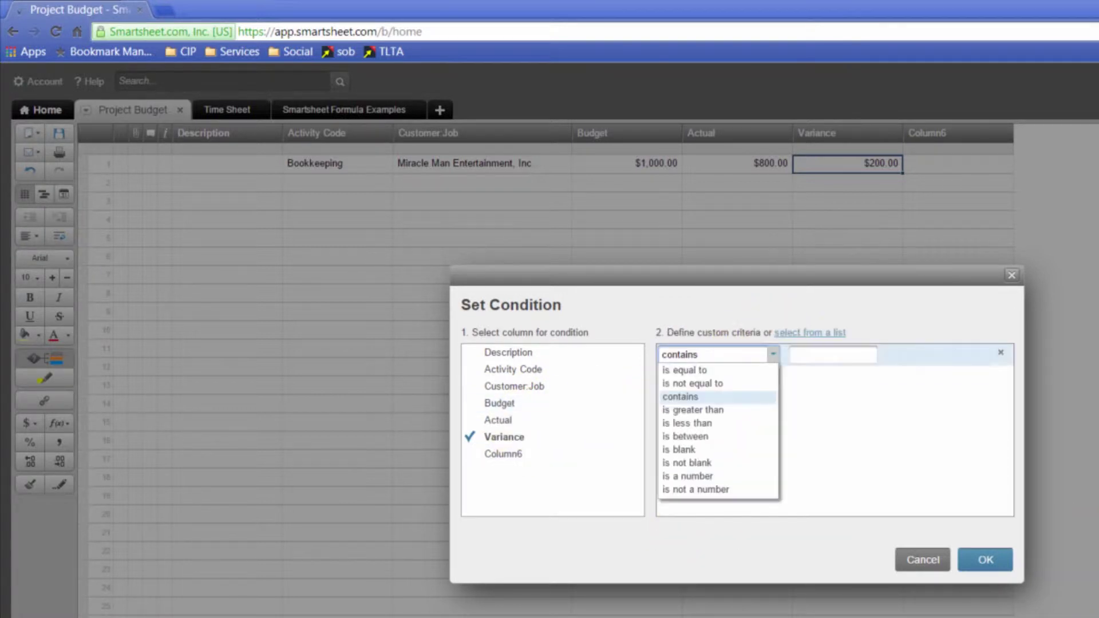
left_click(690, 410)
left_click(834, 355)
left_click(830, 353)
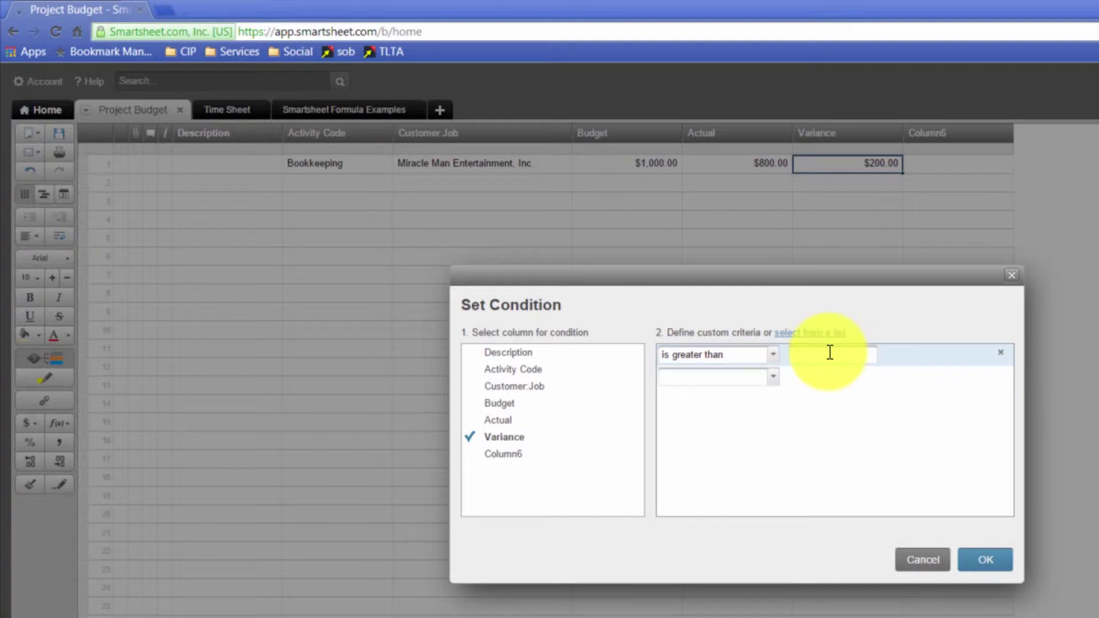
type("0")
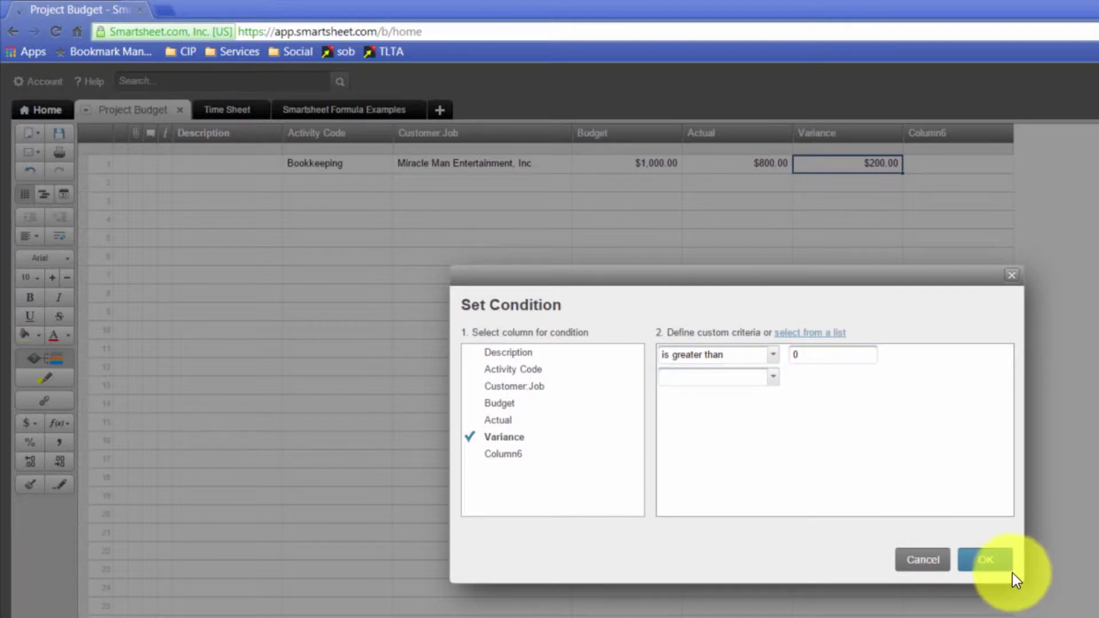
left_click(986, 560)
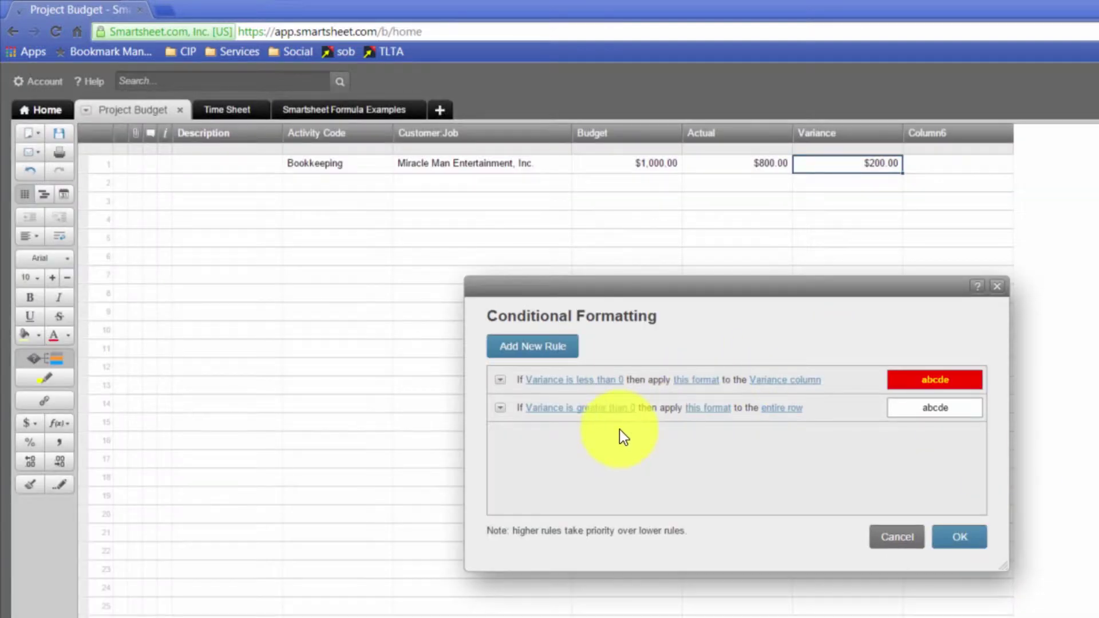
- Give the new rule a dark green fill and white text, and confirm the rules
left_click(708, 409)
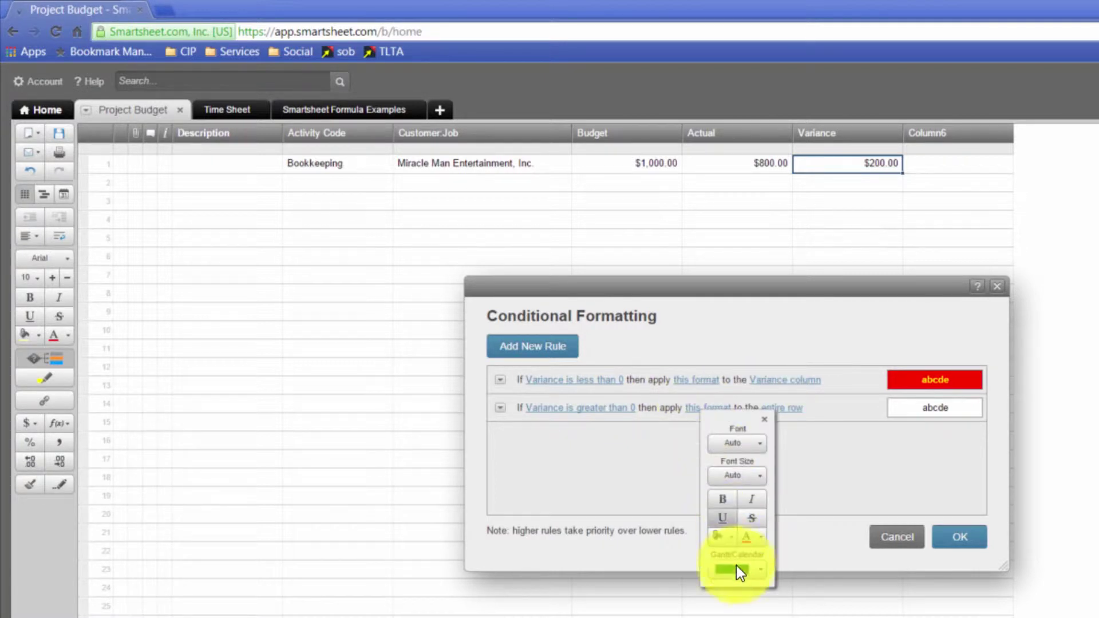
left_click(717, 536)
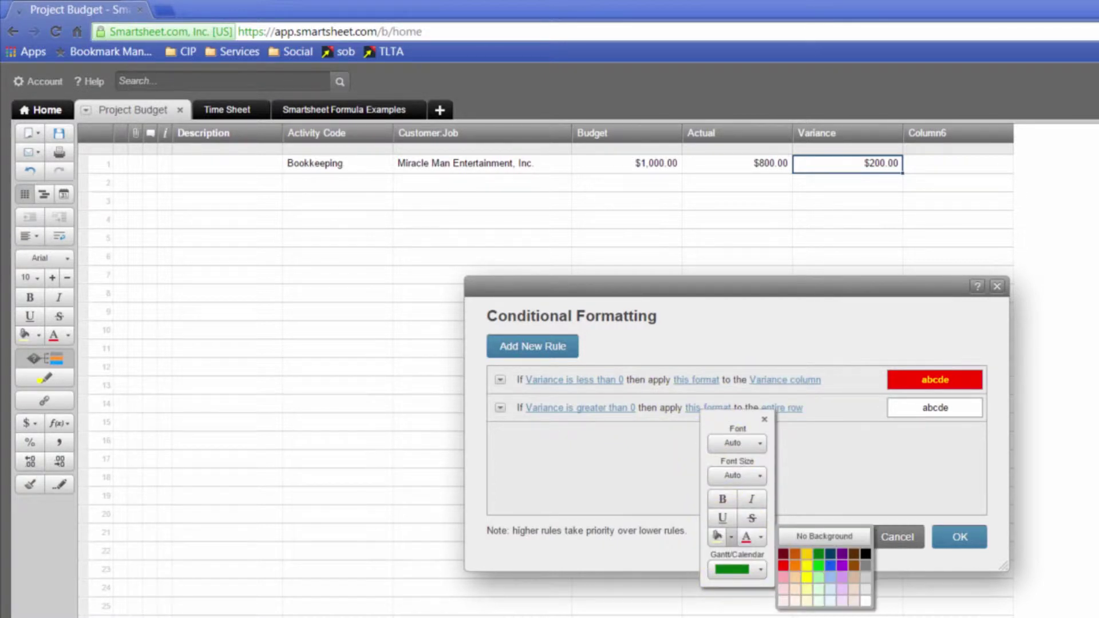
left_click(819, 566)
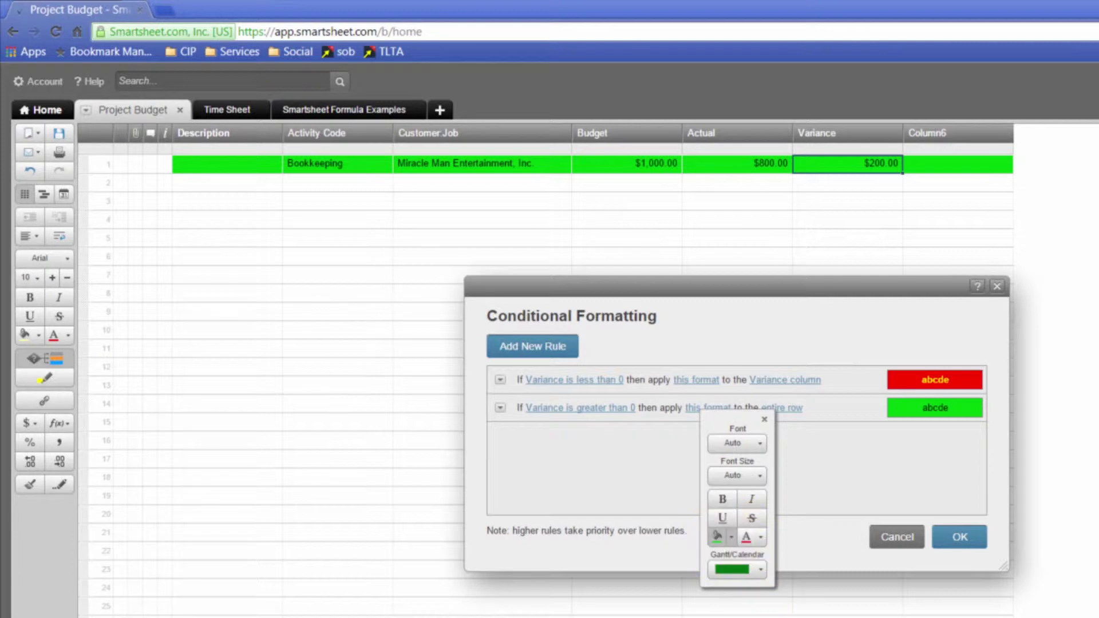
left_click(733, 538)
left_click(820, 554)
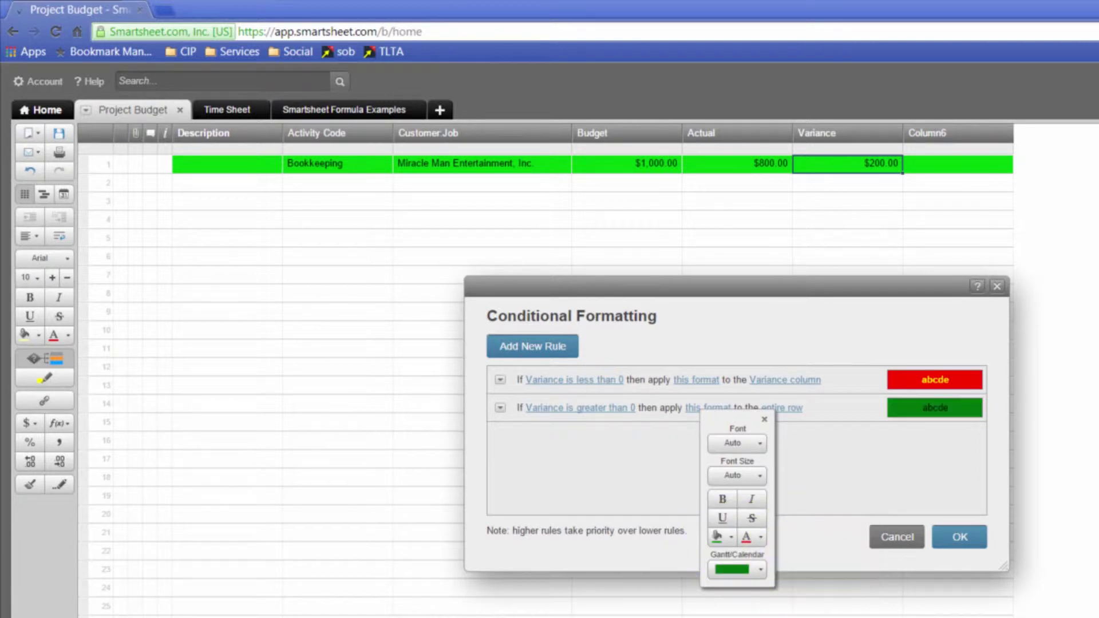
left_click(763, 537)
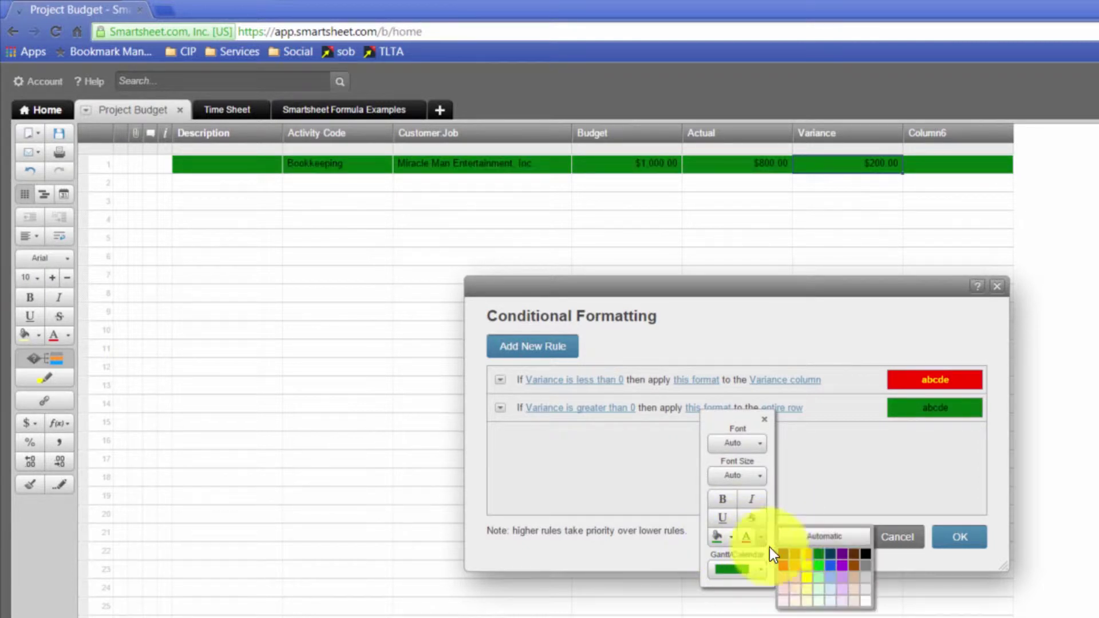
left_click(868, 600)
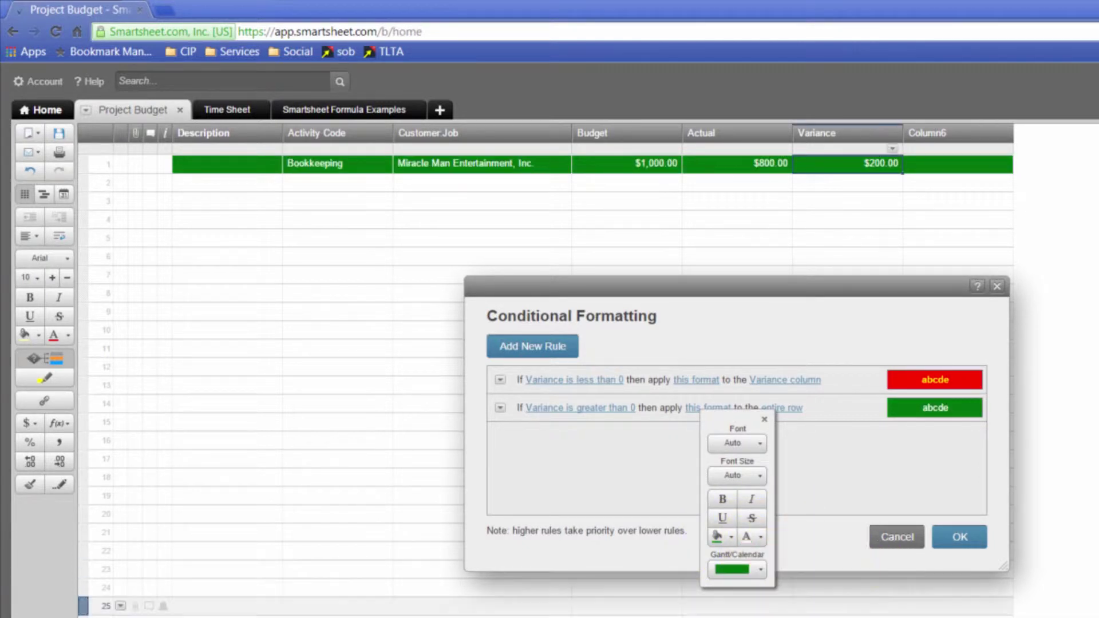
left_click(970, 538)
left_click(757, 169)
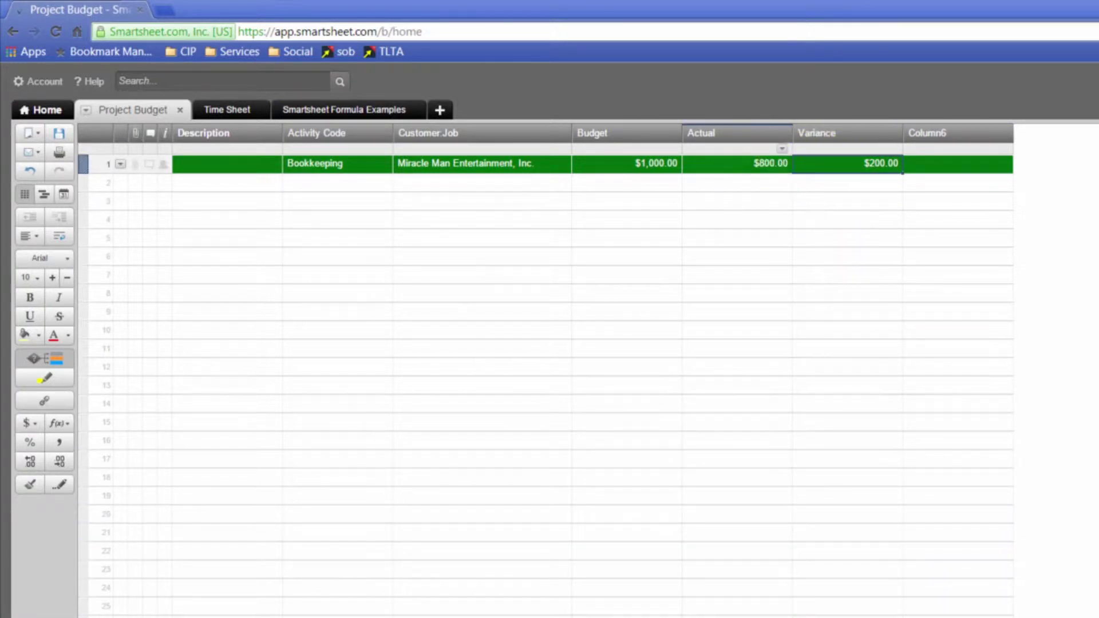
type("1000")
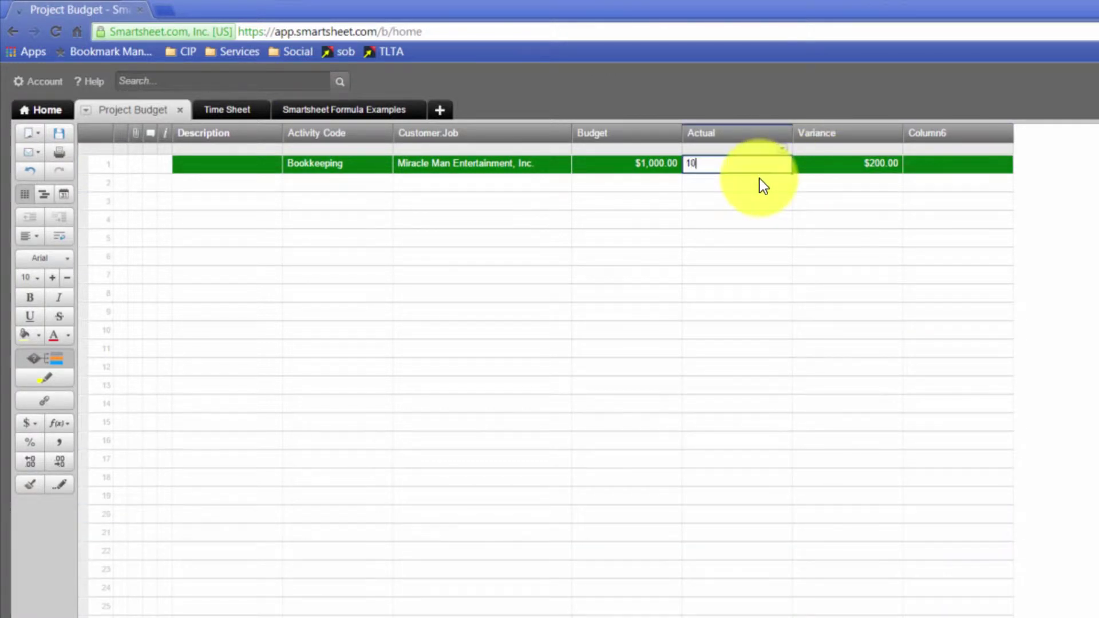
key("Tab")
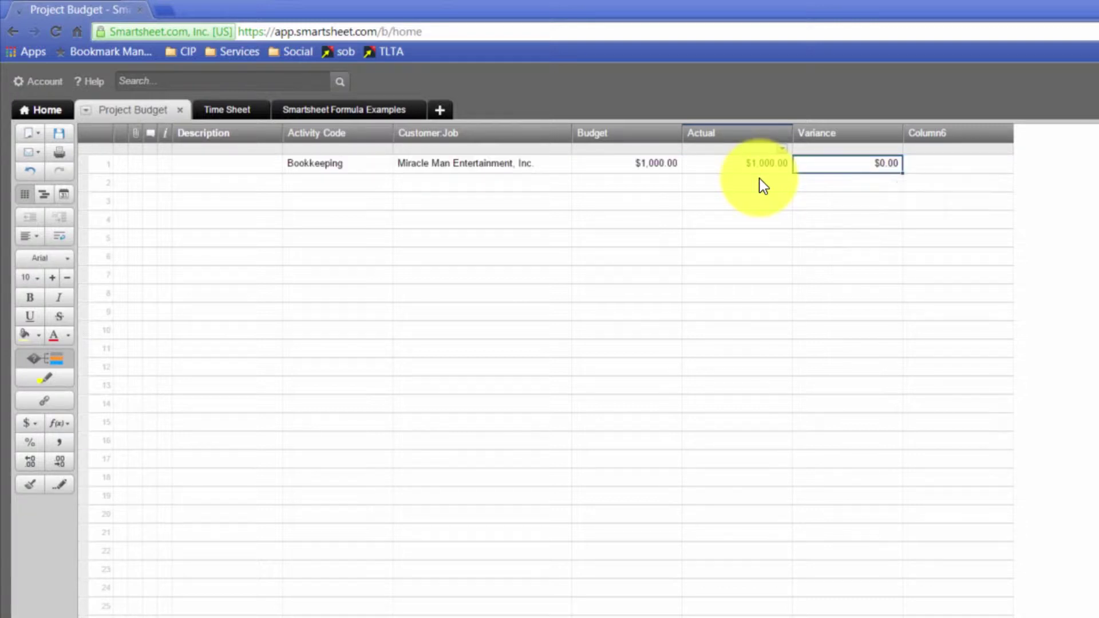
key("shift+Tab")
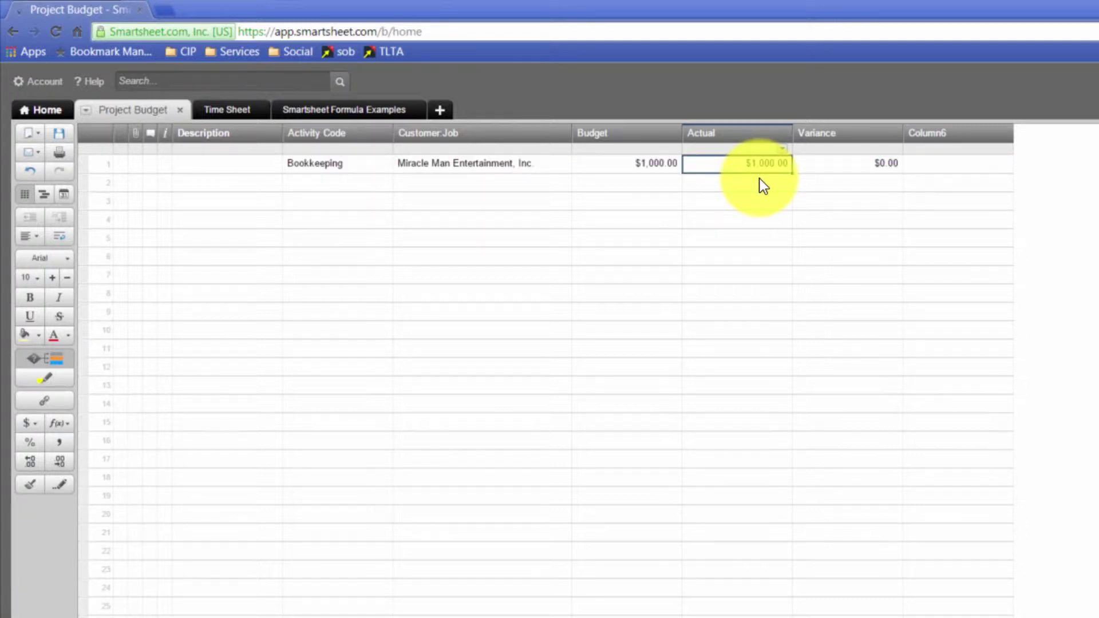
type("800")
key("Return")
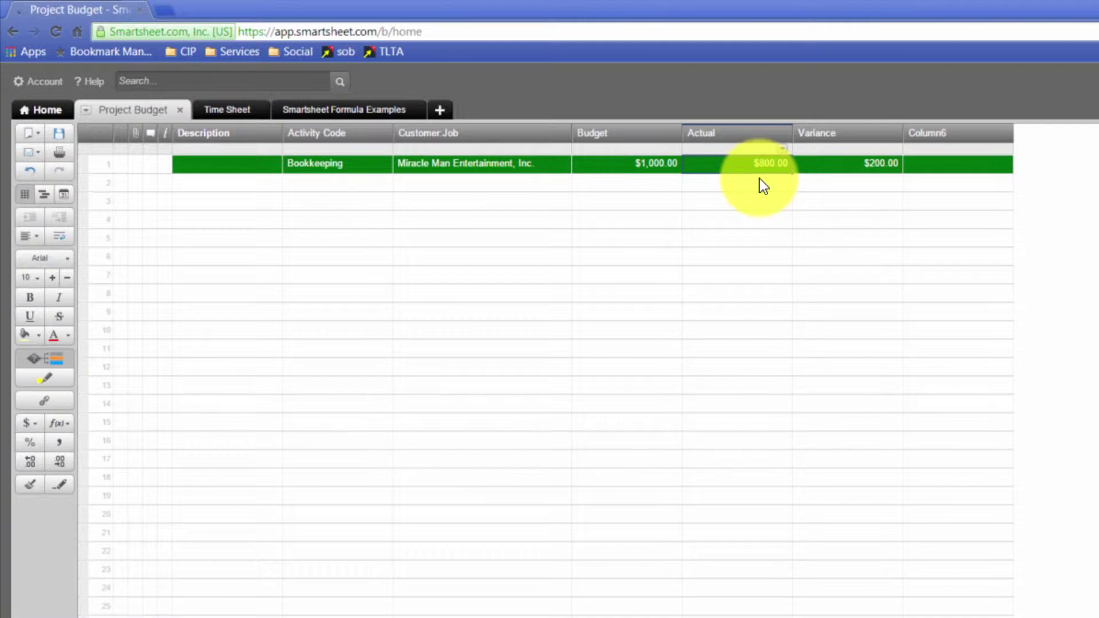
type("1200")
key("Return")
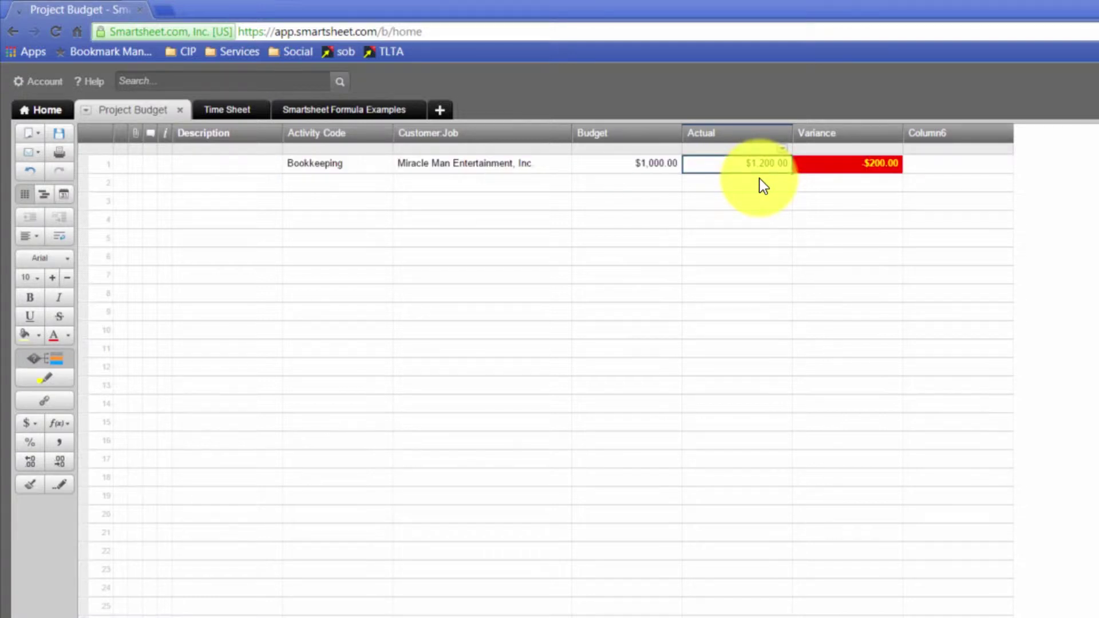
type("800")
key("Return")
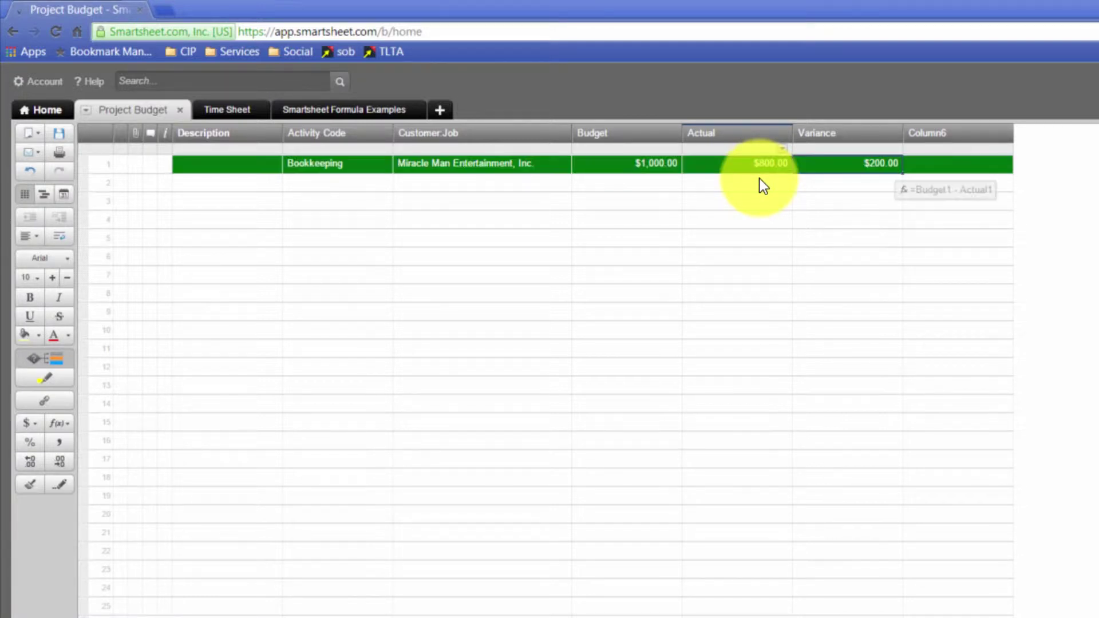
- Limit the green Variance > 0 rule so it formats only the Variance column
left_click(40, 359)
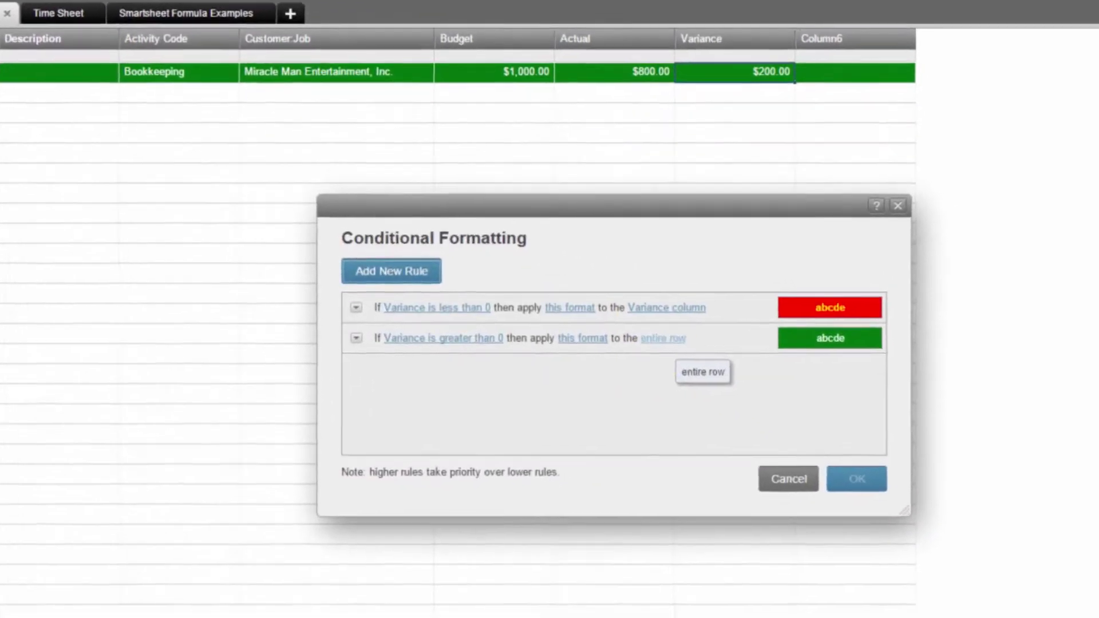
left_click(767, 405)
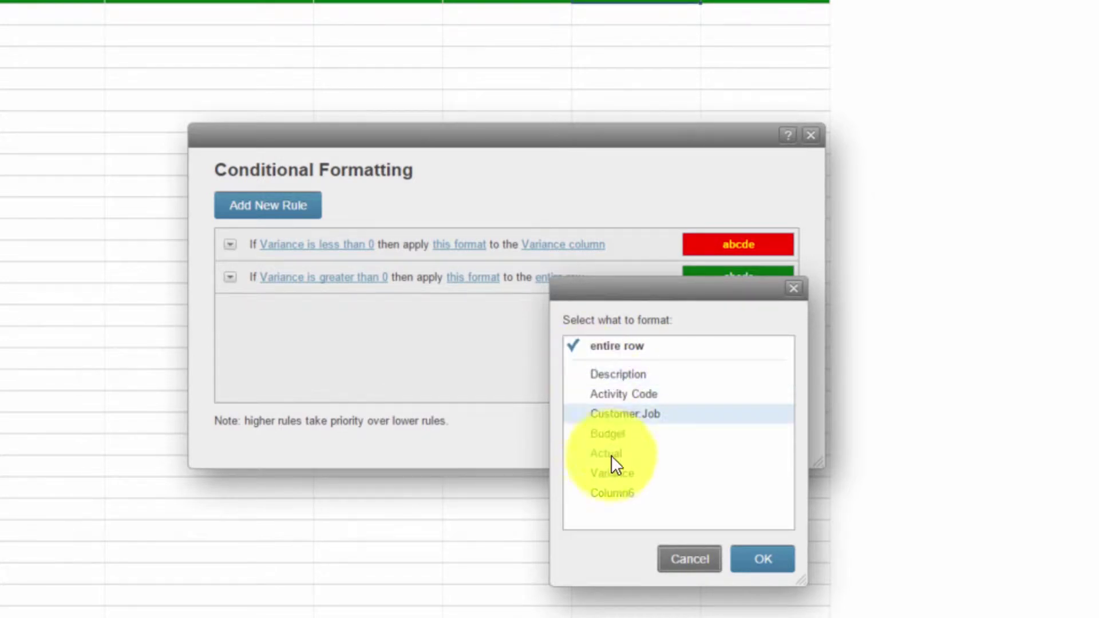
left_click(612, 473)
left_click(763, 559)
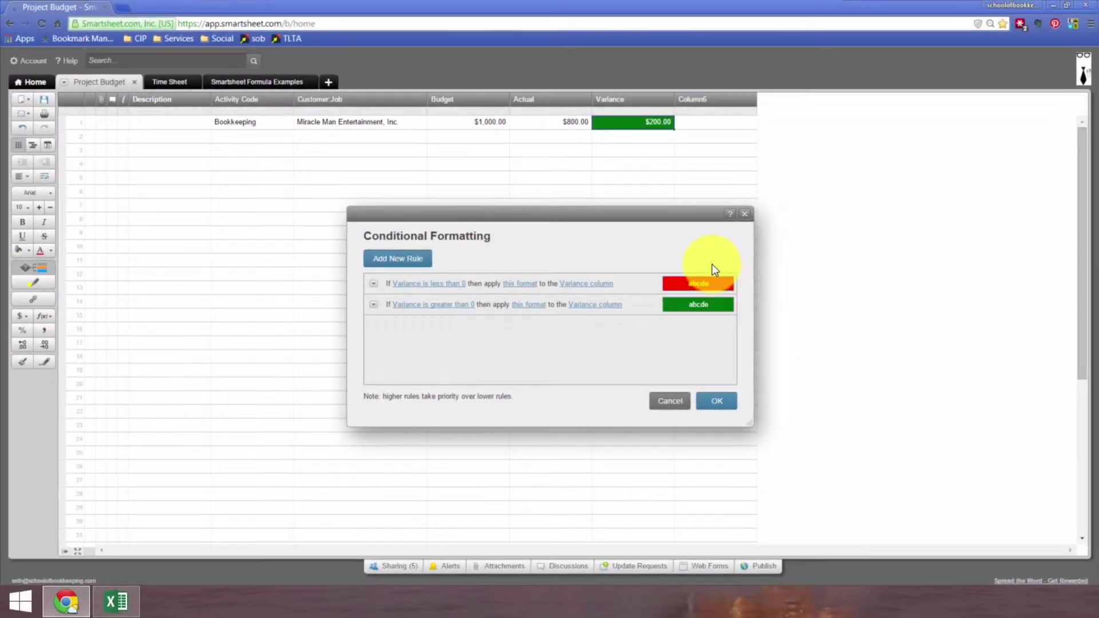
left_click(717, 400)
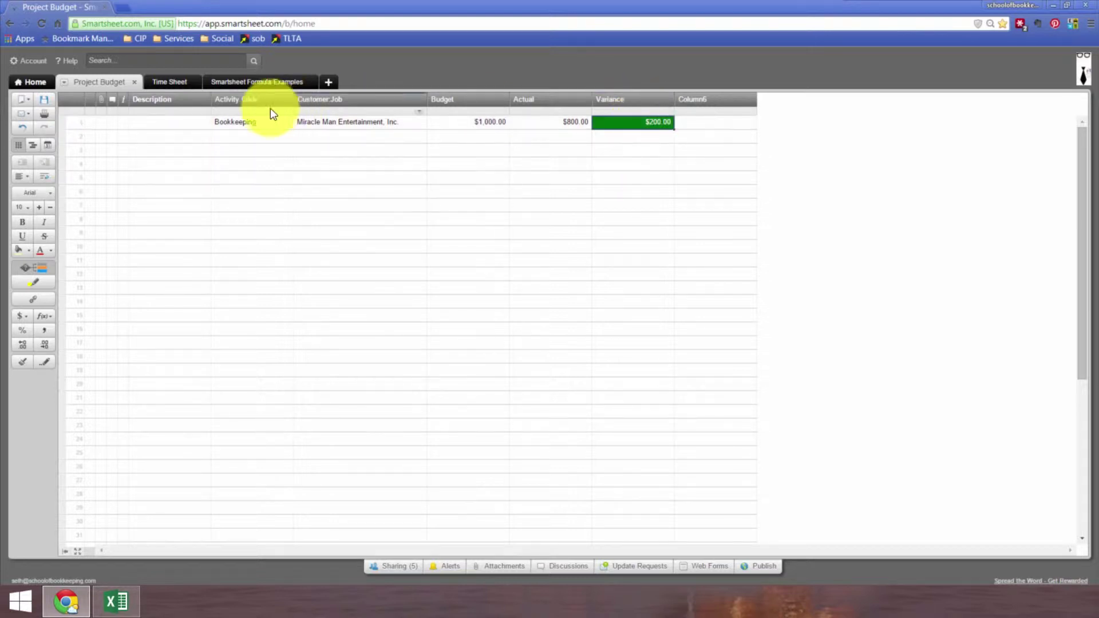
left_click(247, 140)
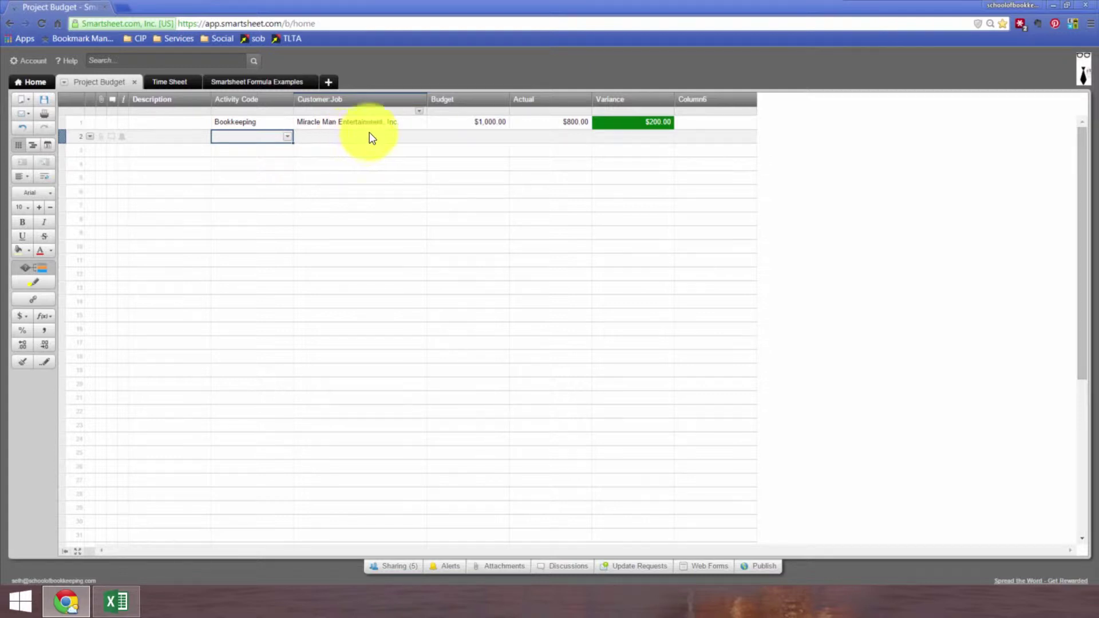
left_click(541, 125)
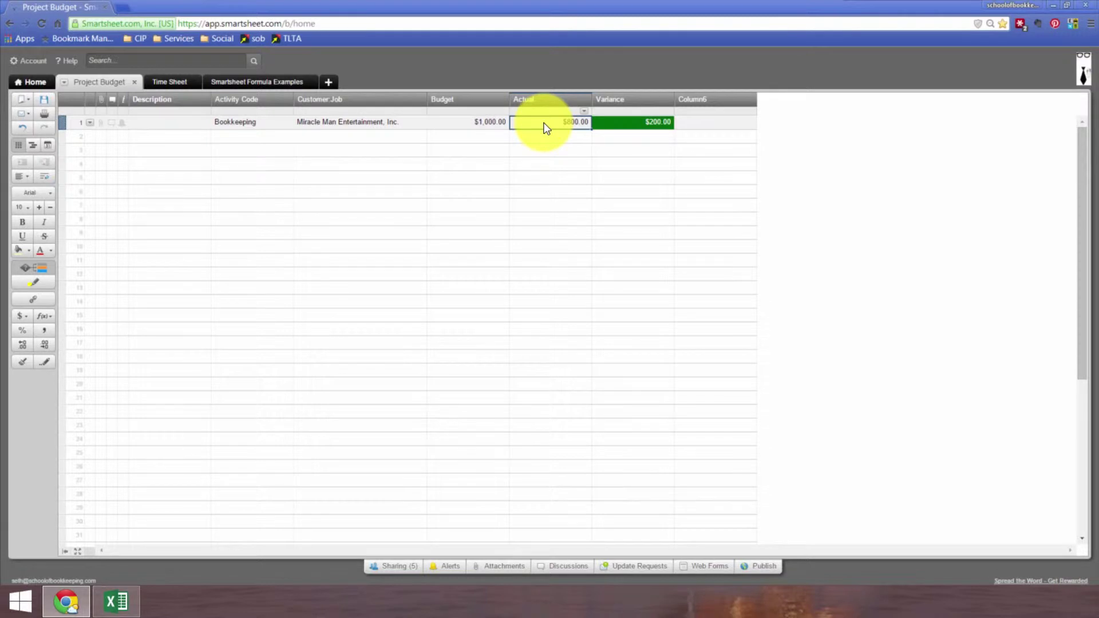
left_click(172, 85)
- Save the Project Budget changes and select the empty Rate cell in Time Sheet row 1
left_click(629, 369)
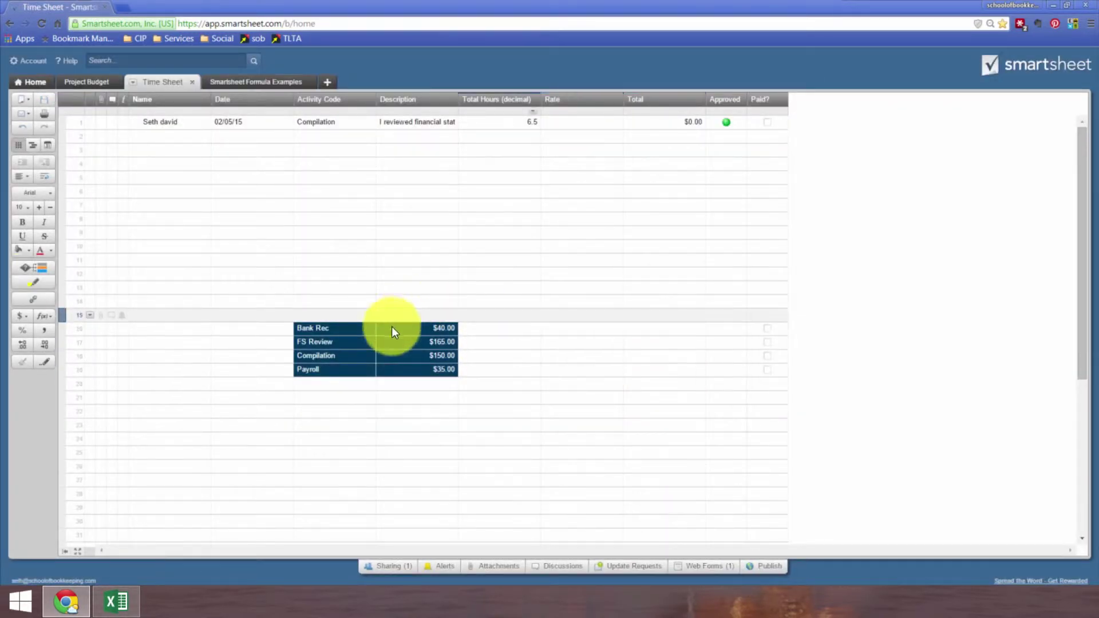
left_click(578, 123)
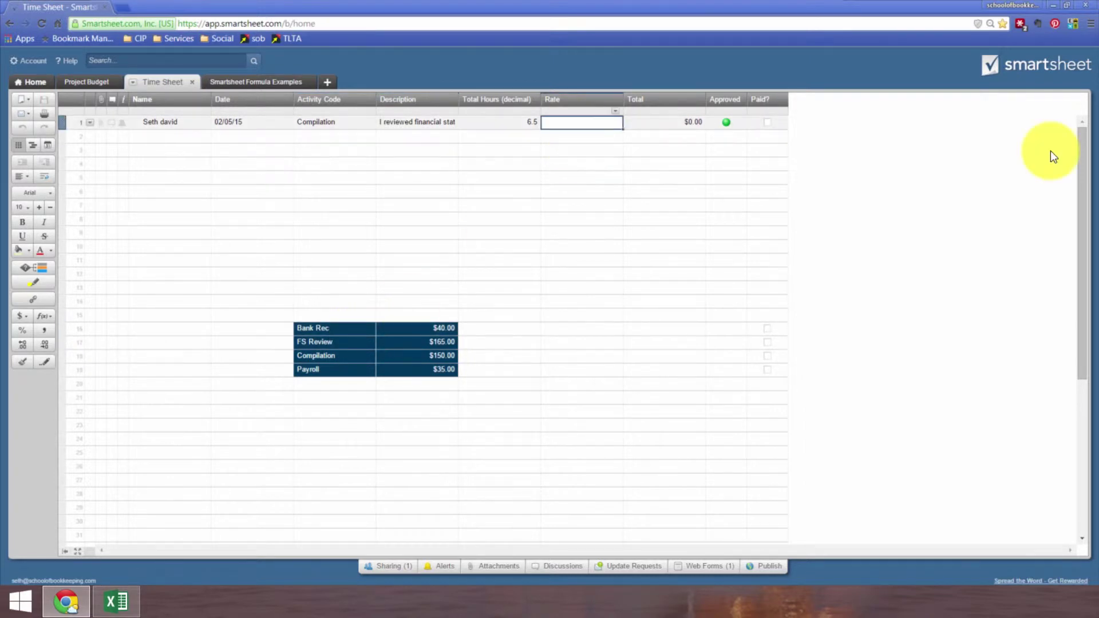
left_click(321, 328)
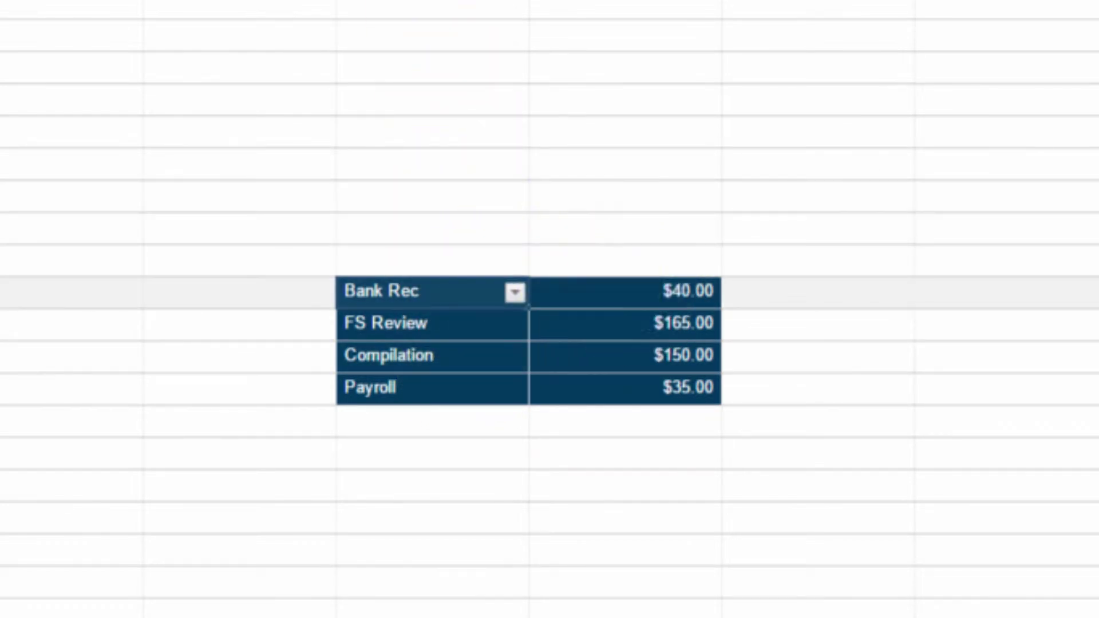
left_click(672, 331)
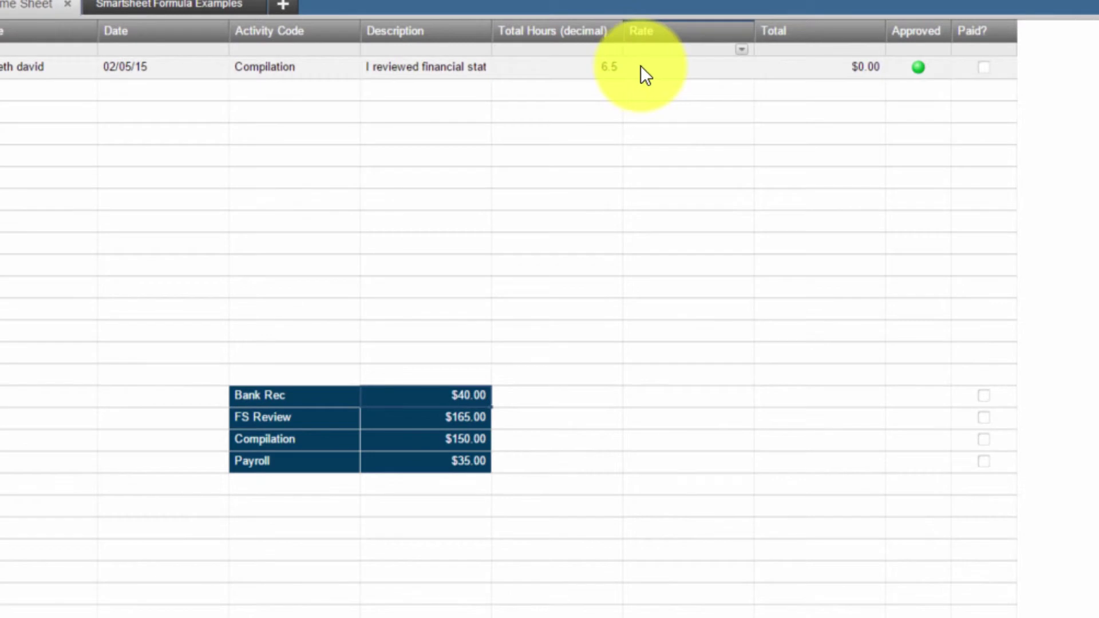
left_click(674, 43)
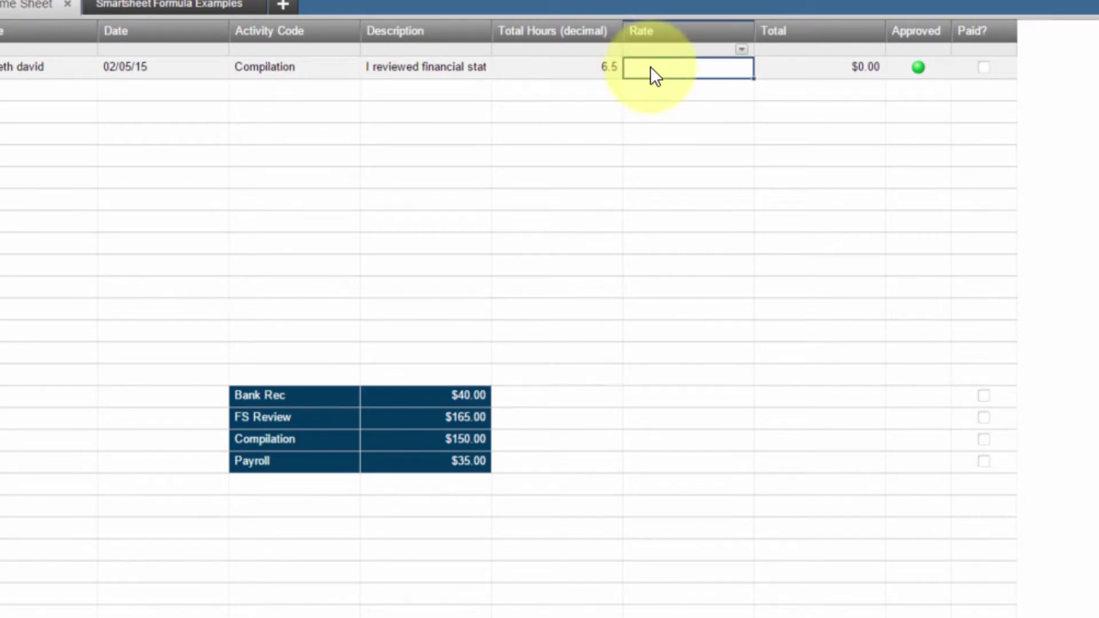
- Start row 1's Rate formula with nested IF tests for Bank Rec ($40.00) and FS Review
type("=if")
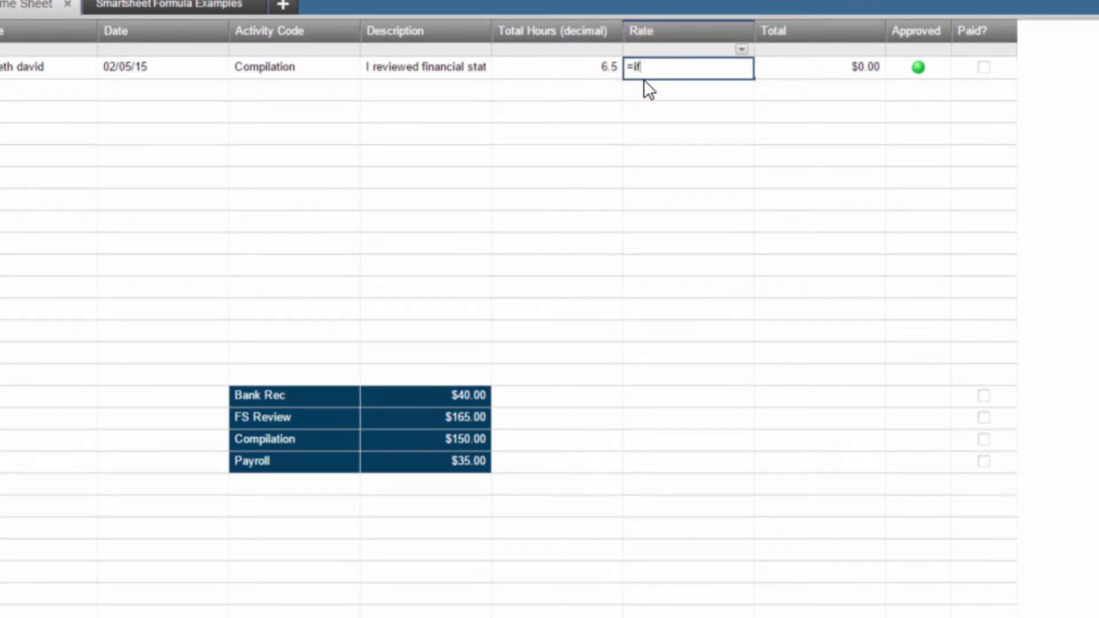
type("(")
left_click(286, 69)
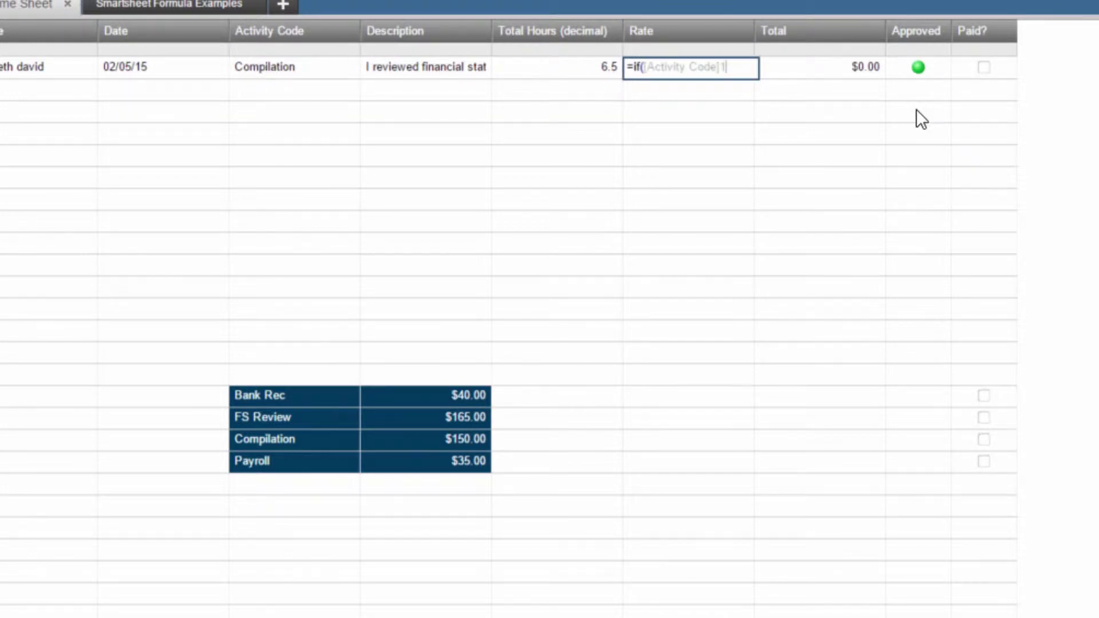
type("=")
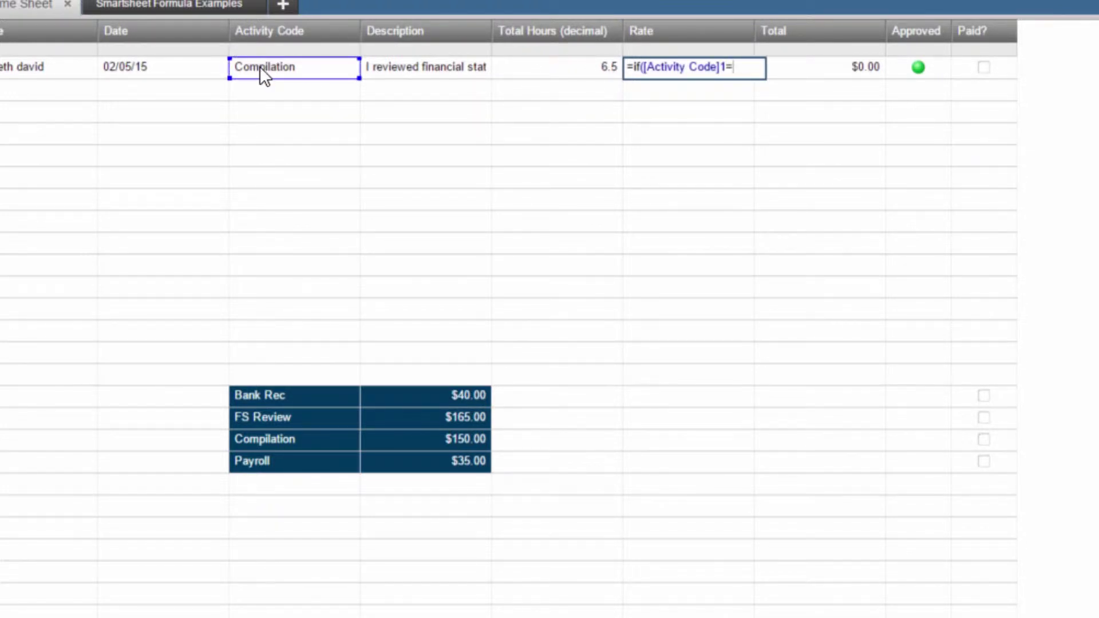
left_click(271, 397)
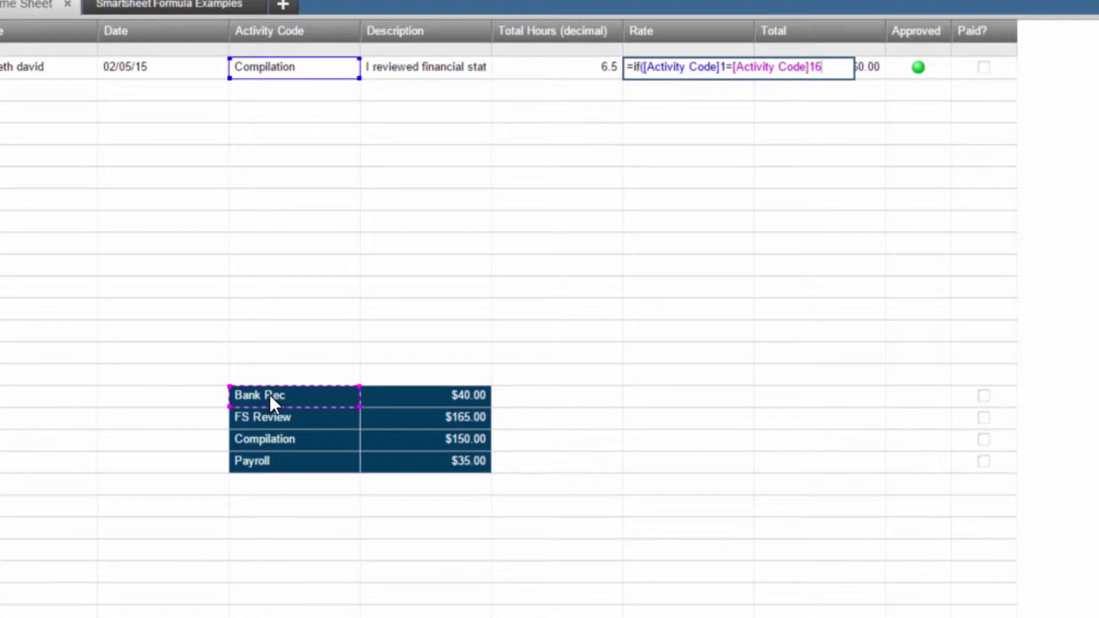
type(",")
left_click(364, 395)
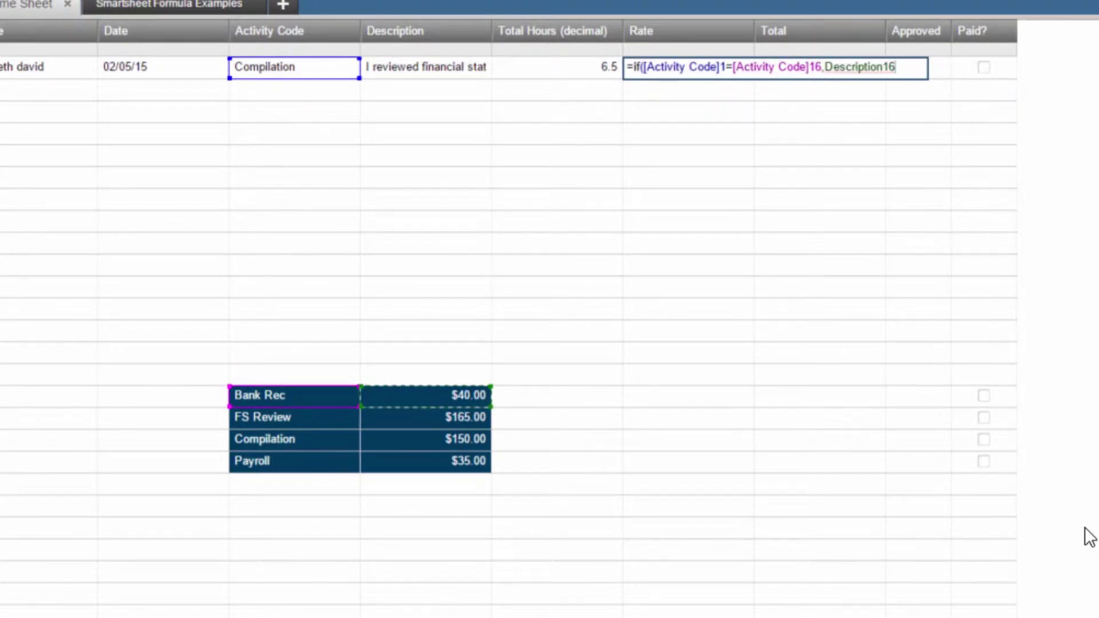
type(",if(")
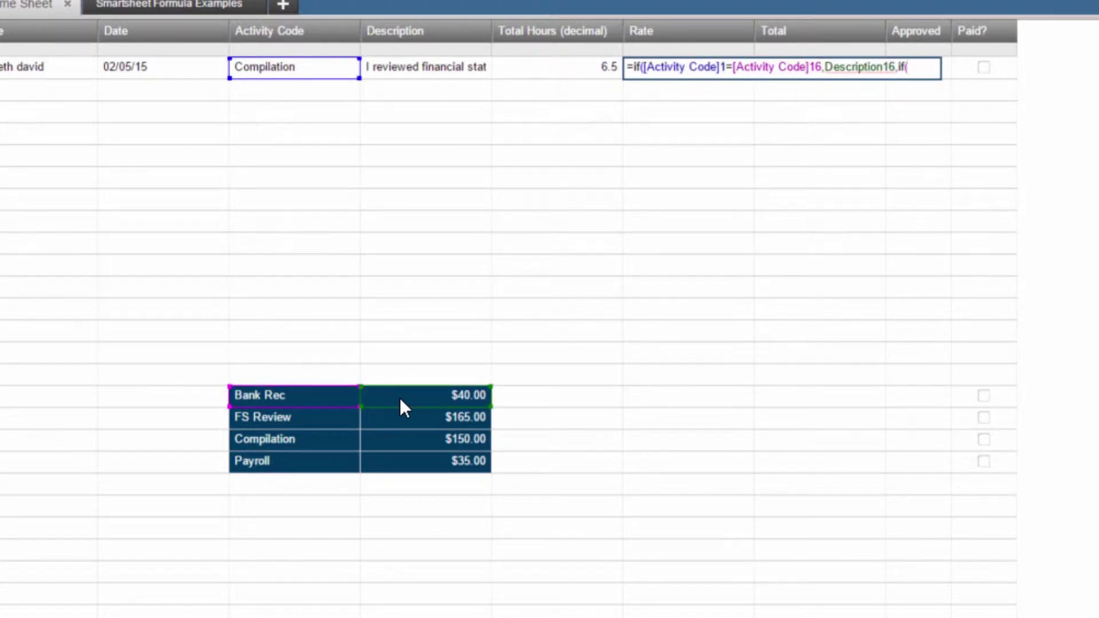
left_click(269, 70)
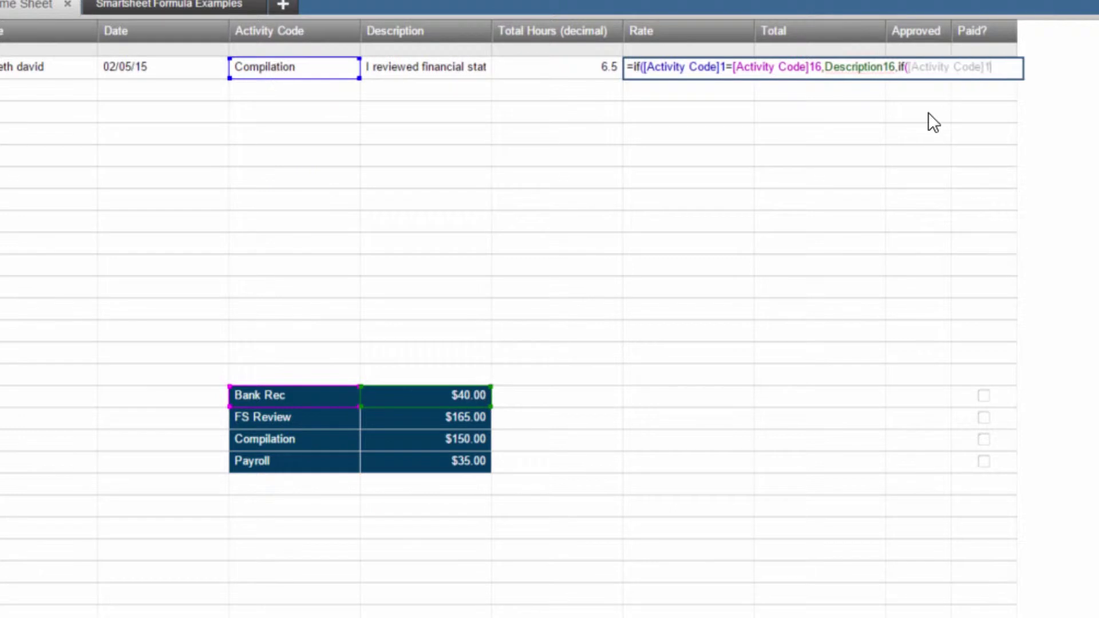
type("=")
left_click(263, 417)
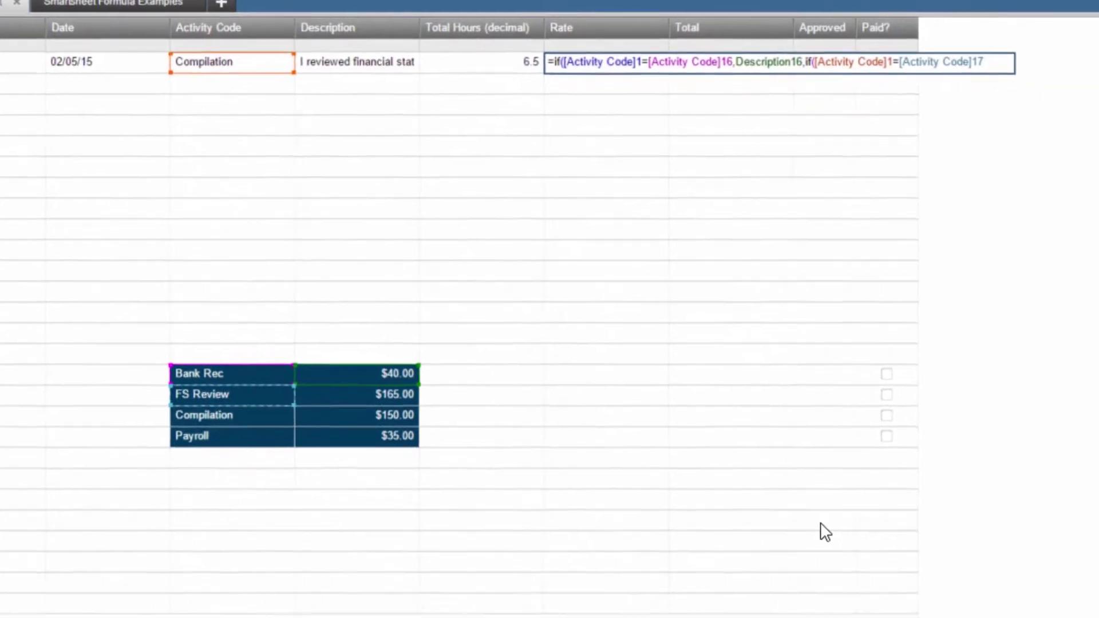
type(",Description17")
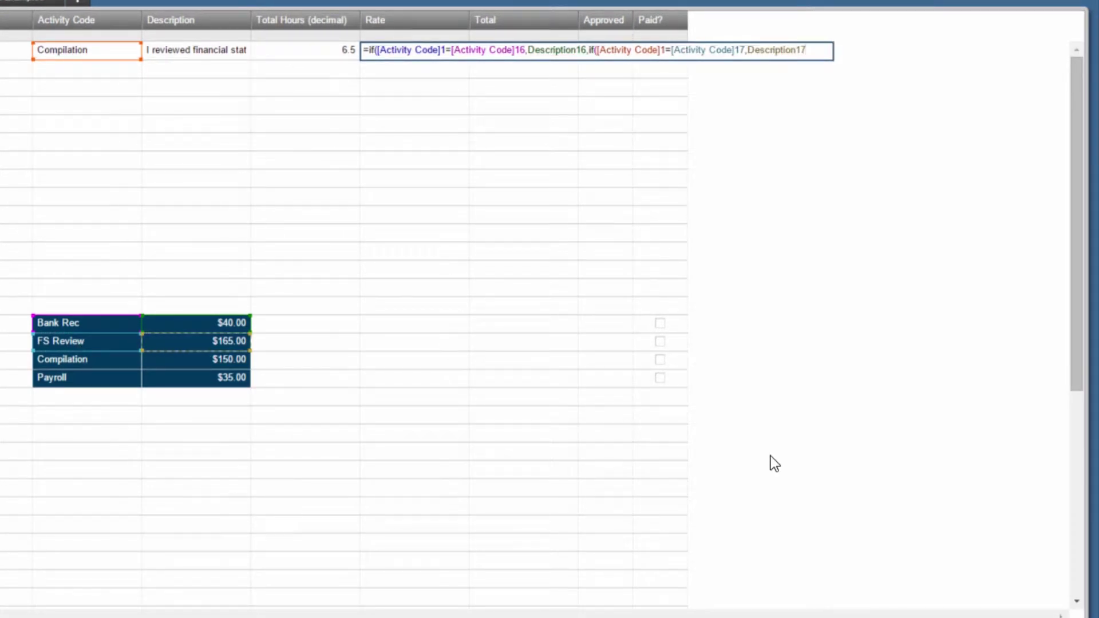
type(",if(")
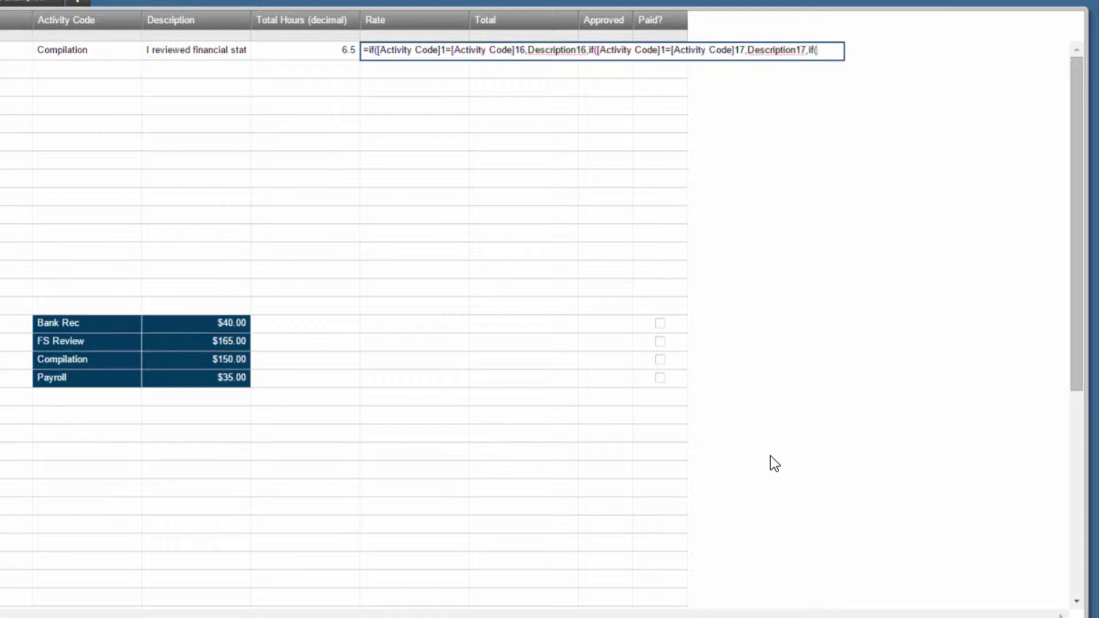
- Finish the nested IF with Compilation ($150.00), Payroll ($35.00) and a final 0
left_click(91, 50)
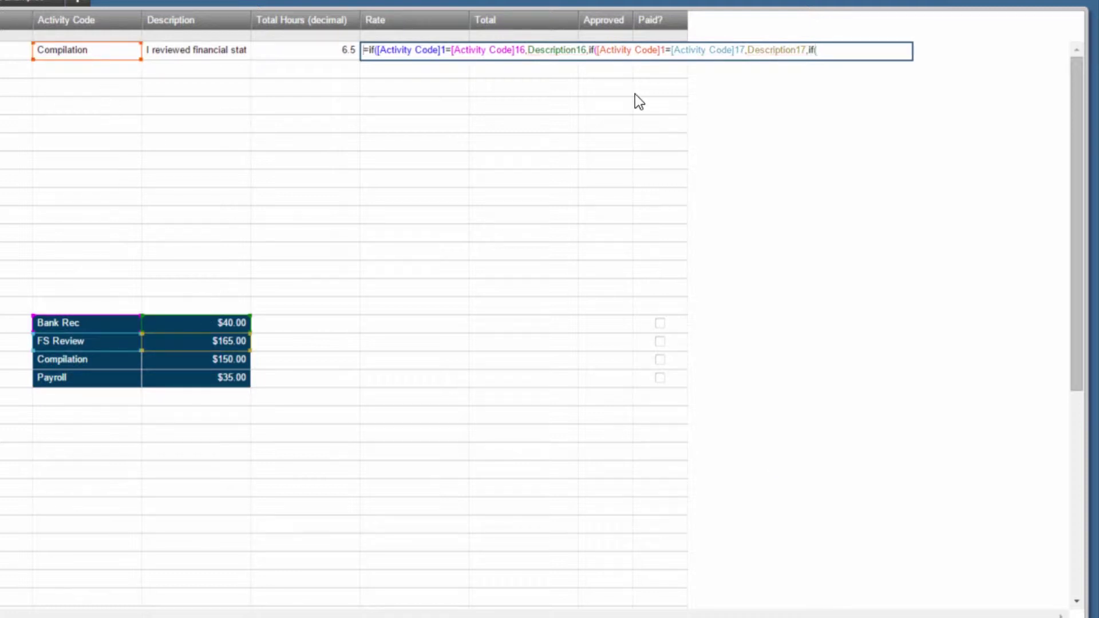
type("=")
left_click(61, 358)
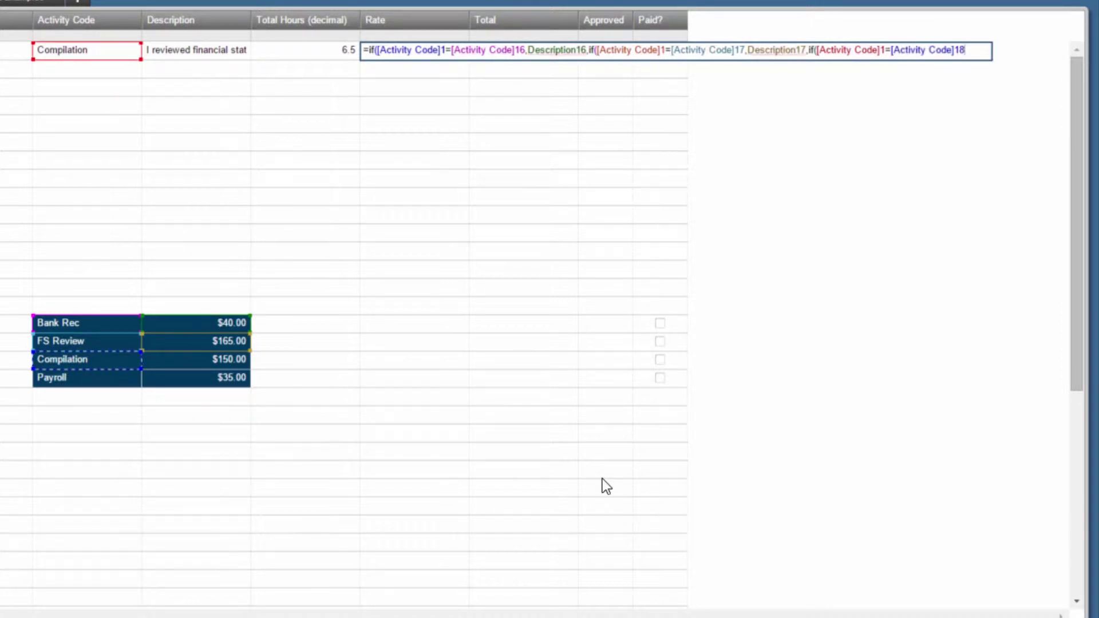
type(",")
left_click(175, 360)
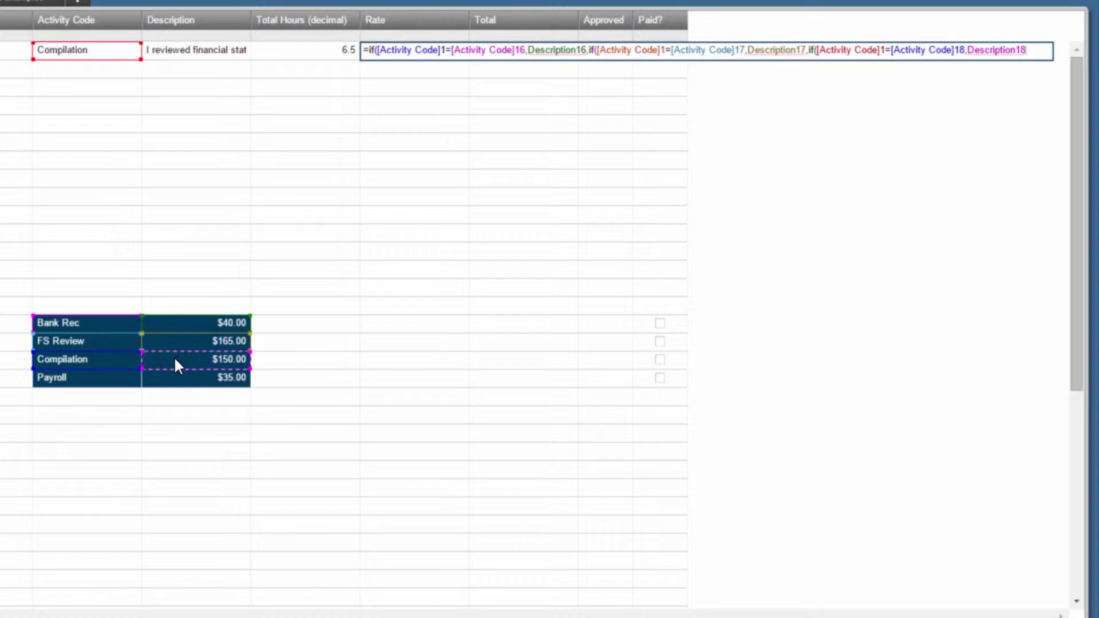
type(",if([Activity Code]1=")
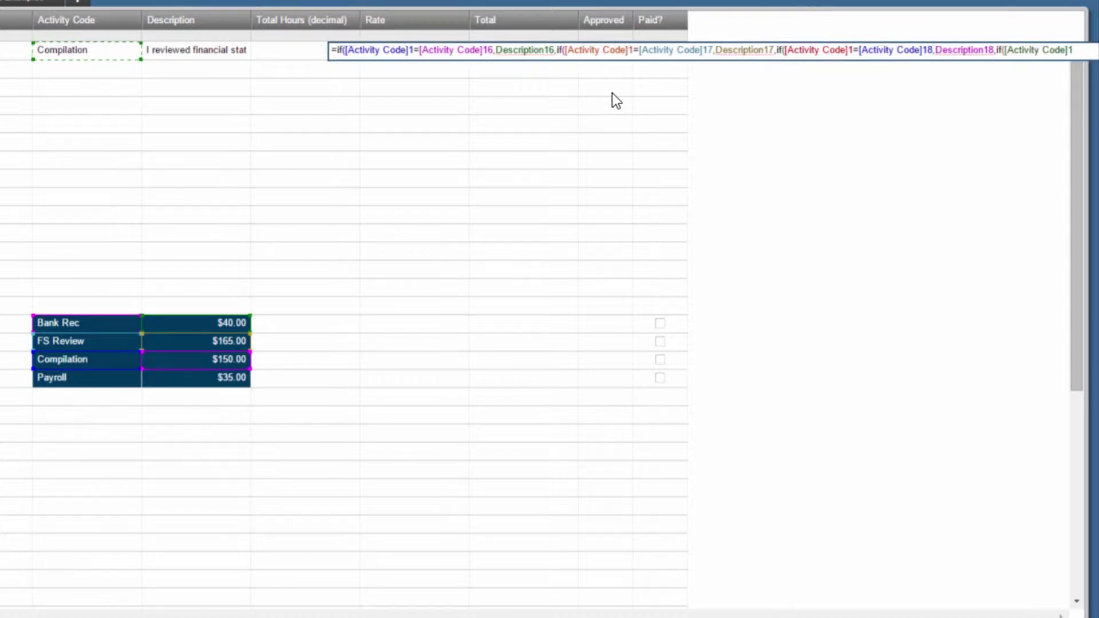
left_click(63, 376)
type(",")
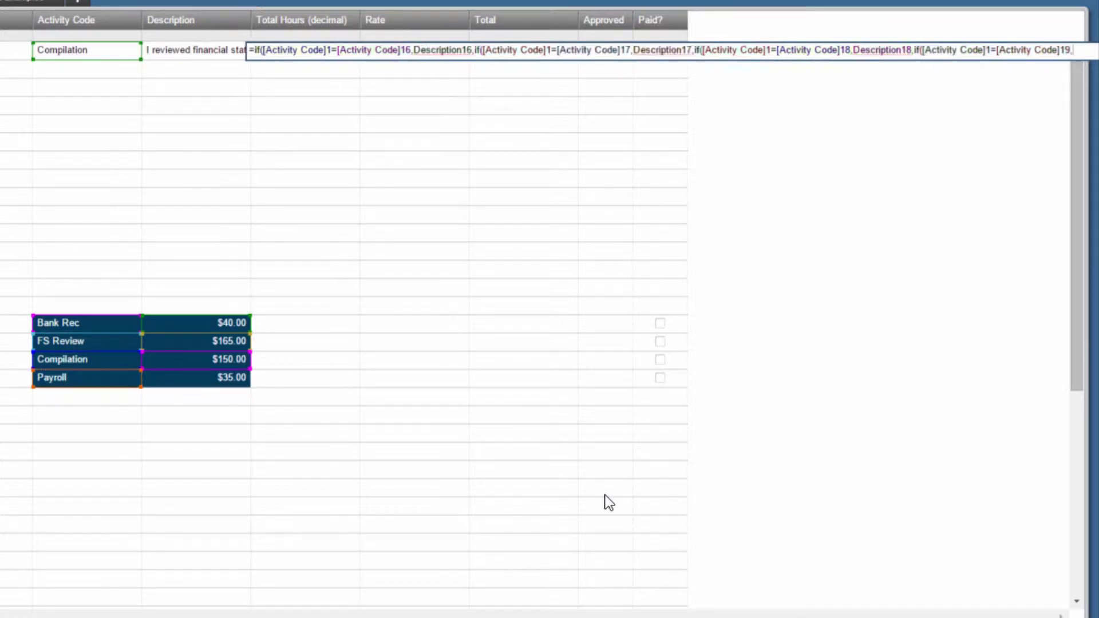
left_click(174, 382)
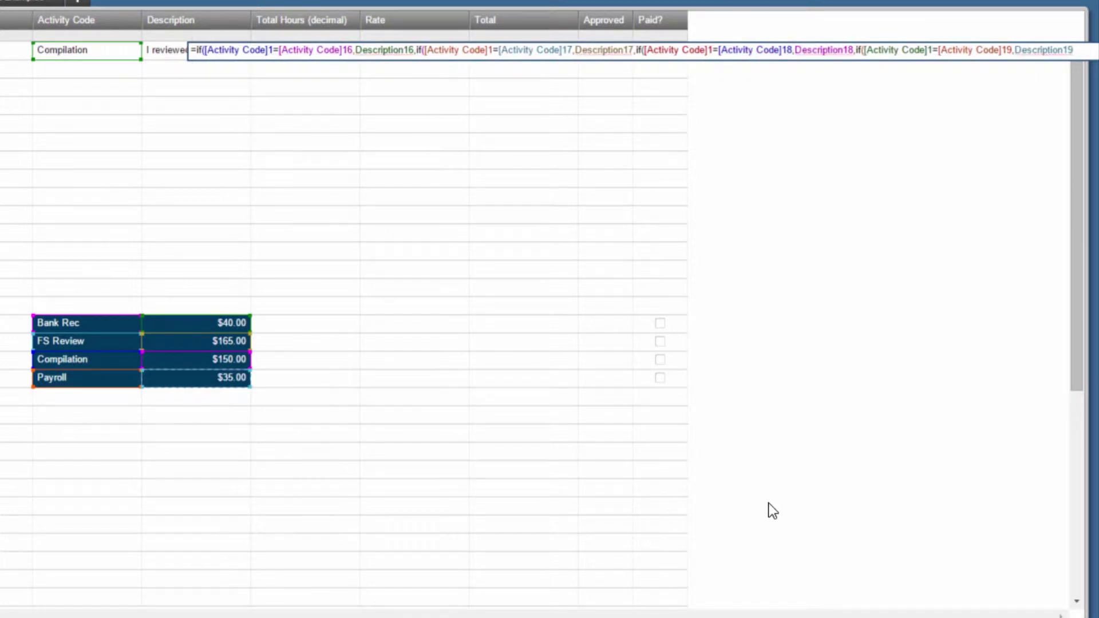
type(",")
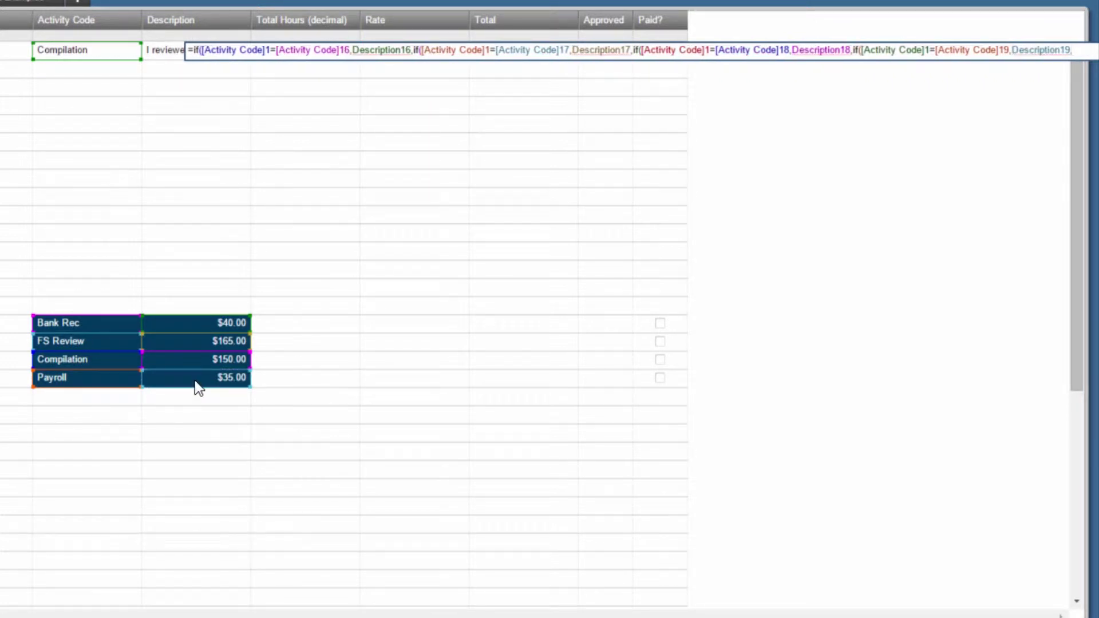
type("0")
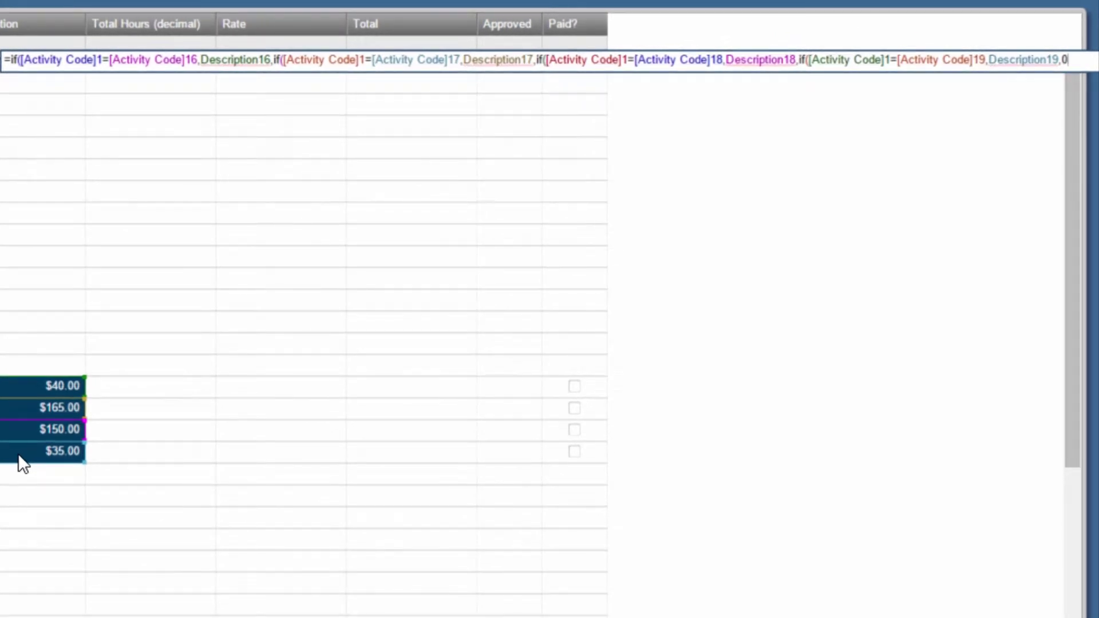
type(")")
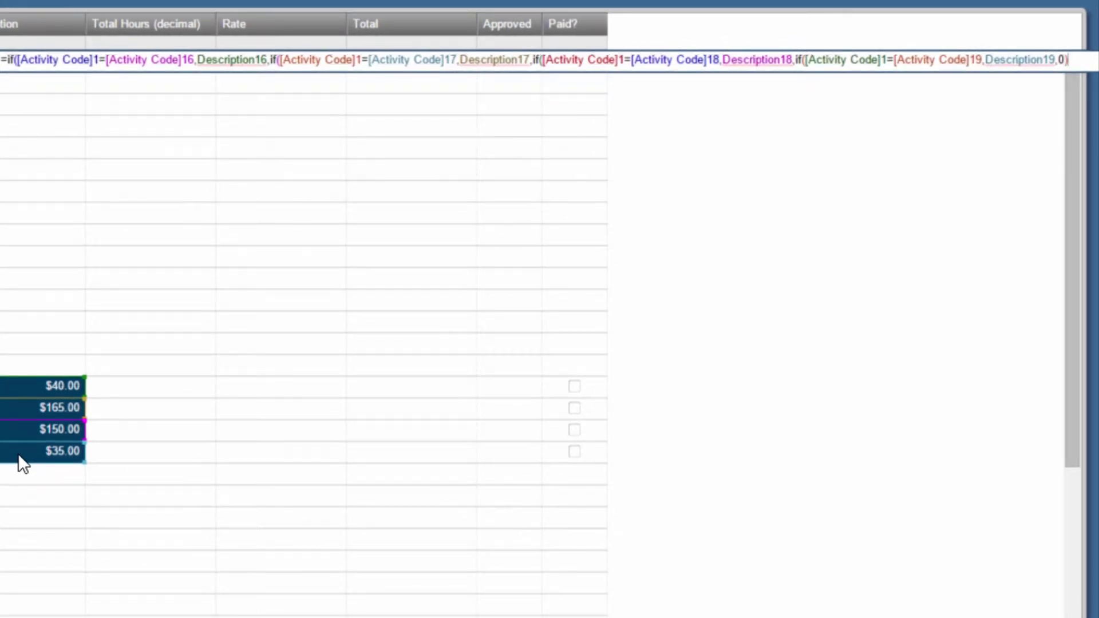
key("Return")
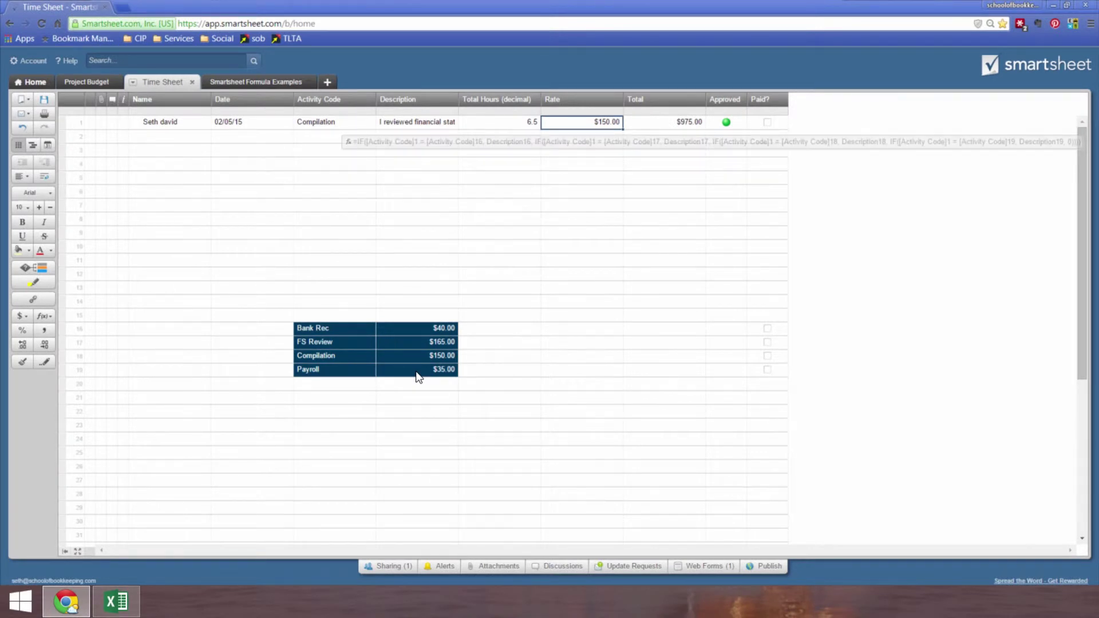
- Change row 1's Activity Code to Bank Rec, giving a $40.00 Rate and $260.00 Total
left_click(335, 123)
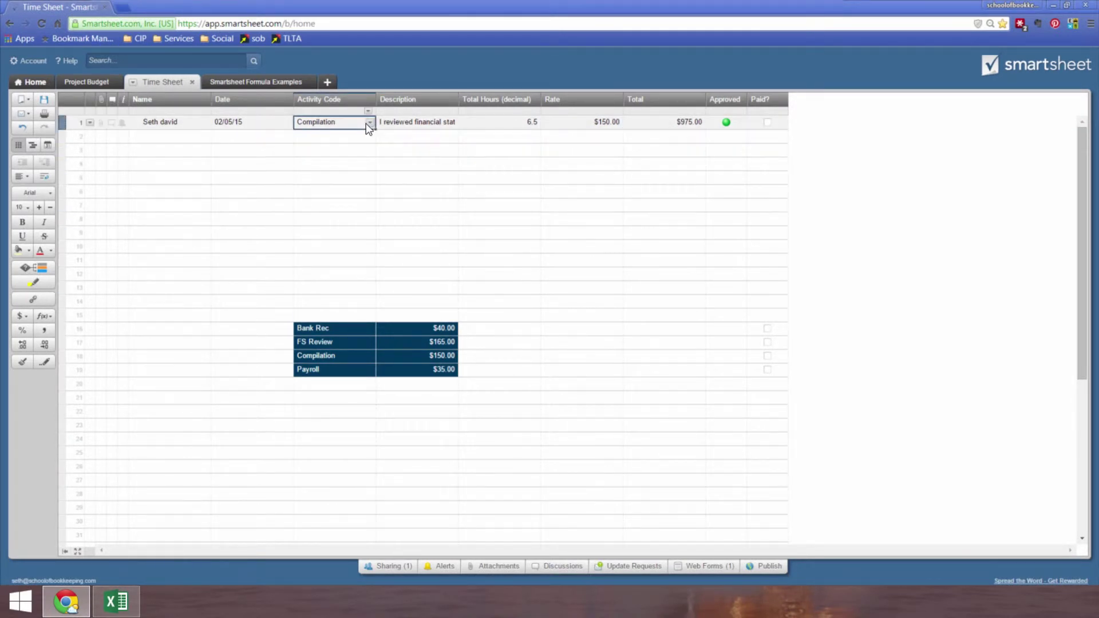
left_click(368, 123)
left_click(329, 137)
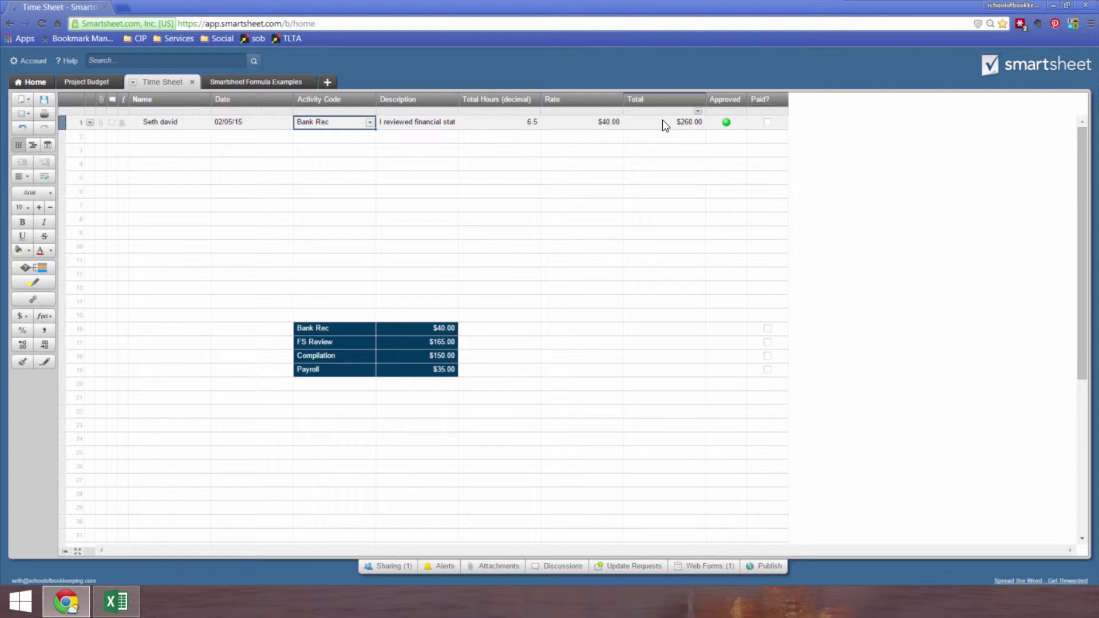
left_click(333, 331)
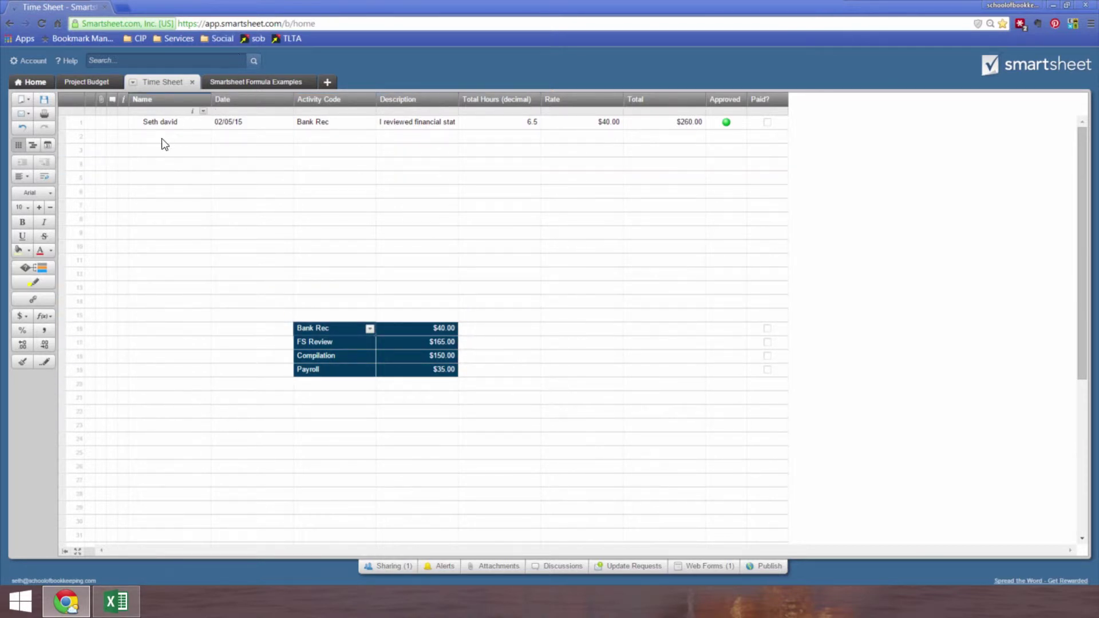
- Save the Time Sheet, browse the MIN() and syntax rows of Formula Examples, and return Home
left_click(47, 99)
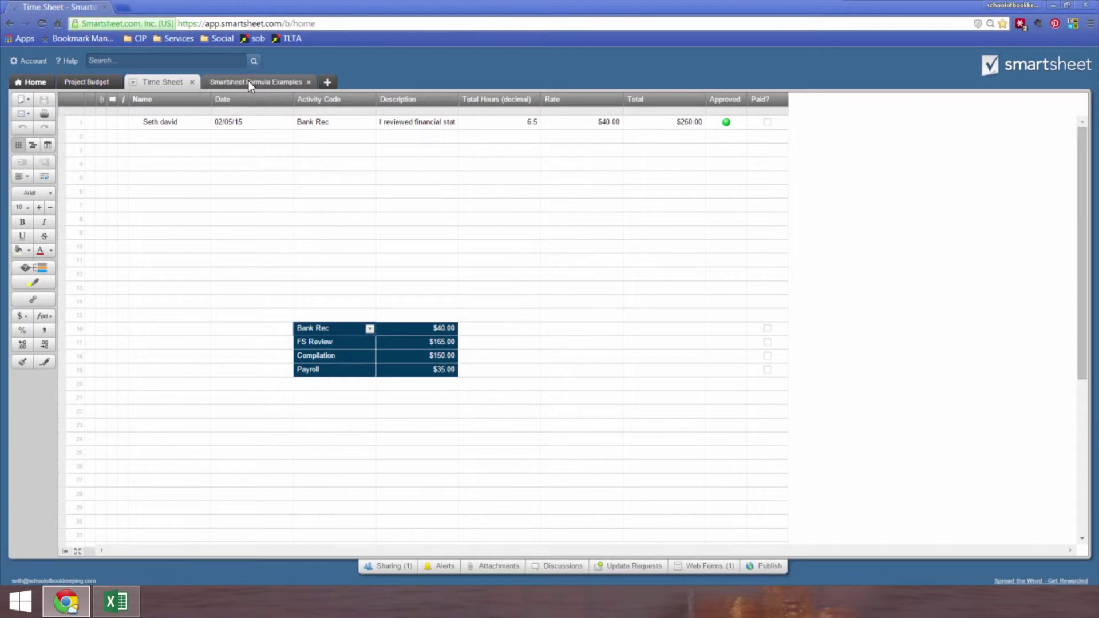
left_click(248, 81)
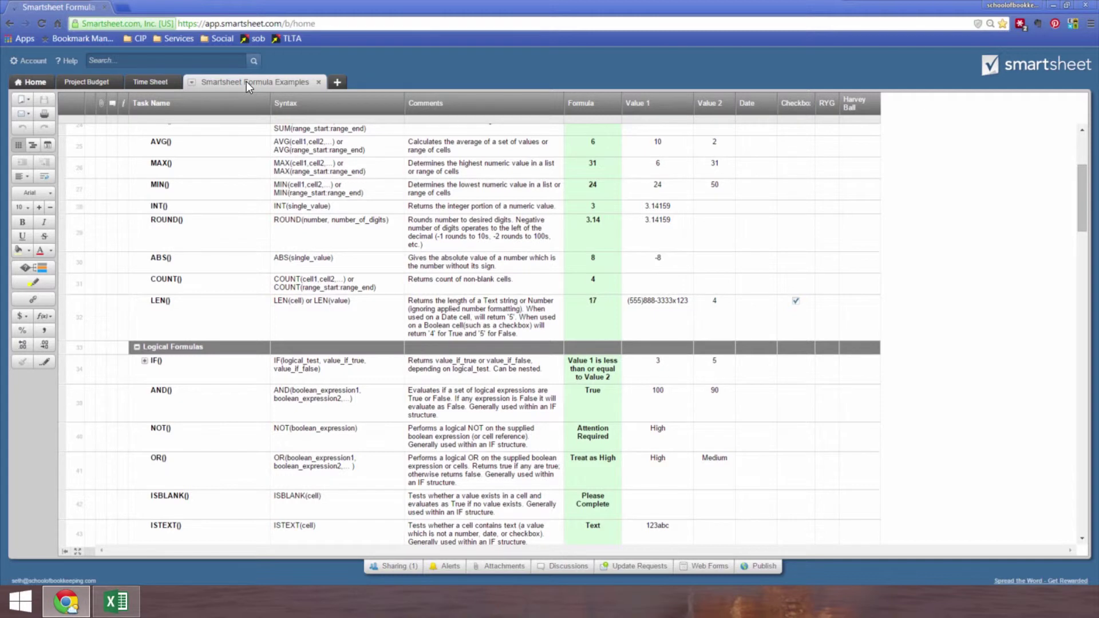
left_click(338, 189)
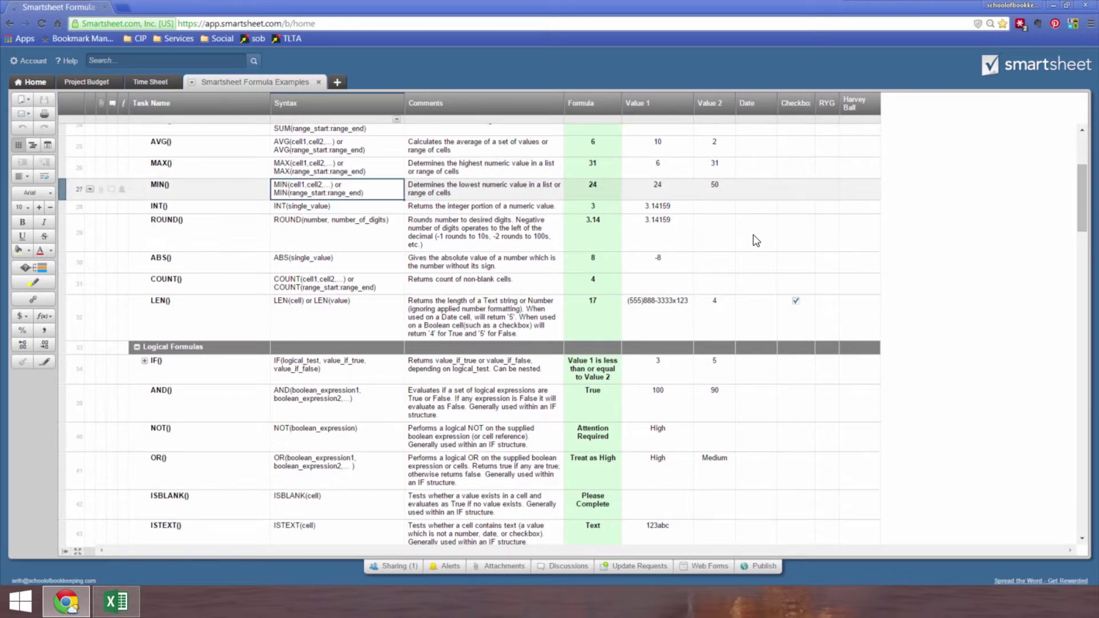
left_click(185, 198)
scroll(185, 194, "up", 5)
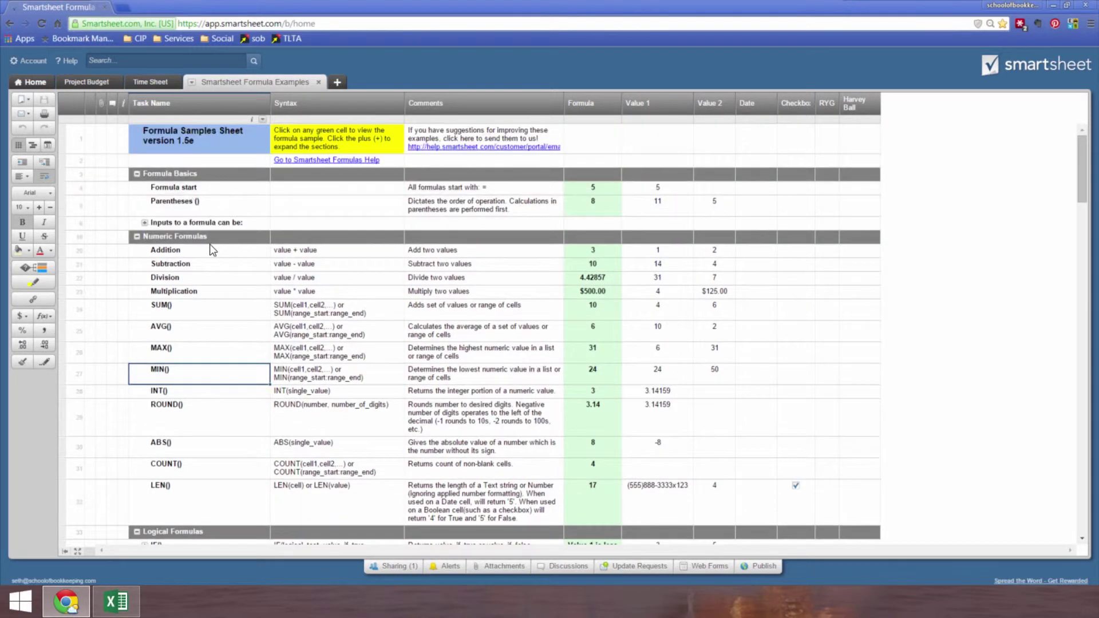
left_click(342, 191)
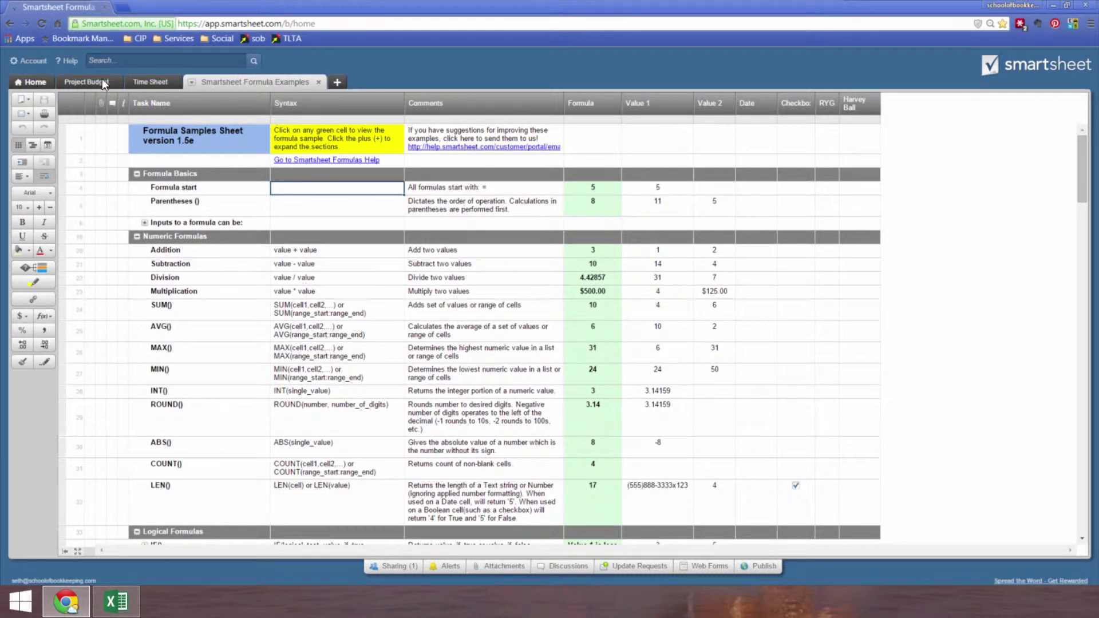
left_click(29, 80)
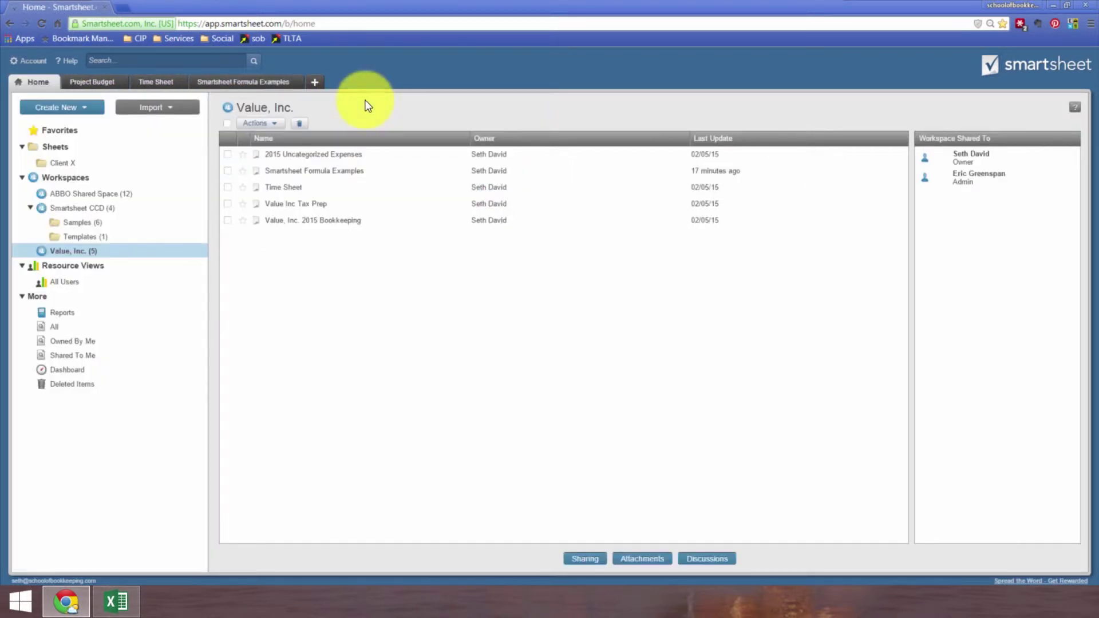
- Search templates for 'formulas' and open Smartsheet Formula Examples as a new sheet
left_click(57, 108)
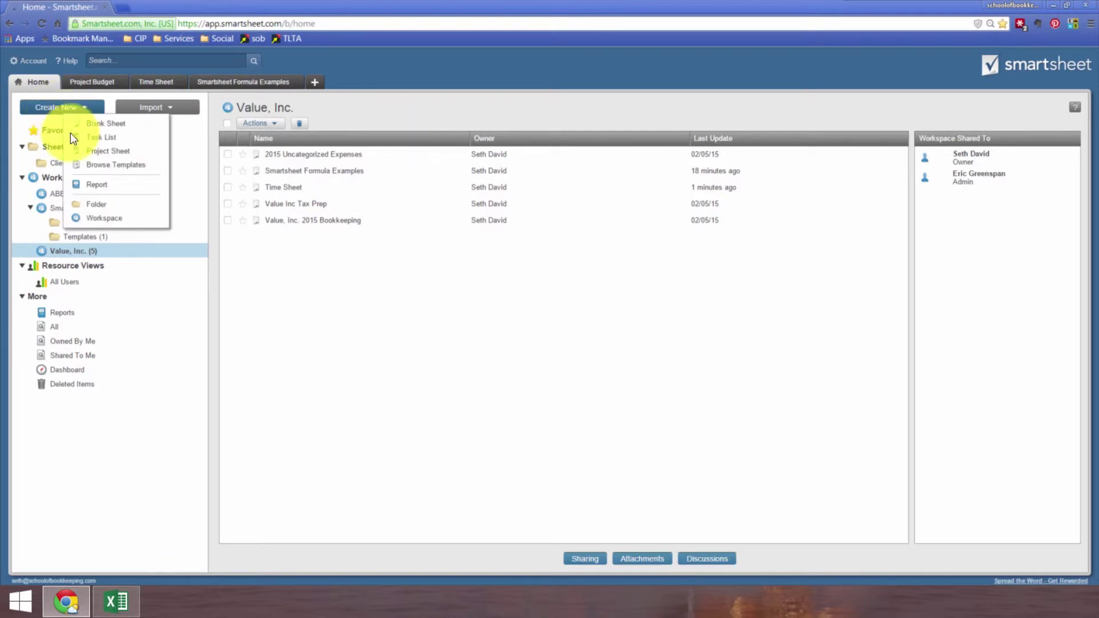
left_click(108, 165)
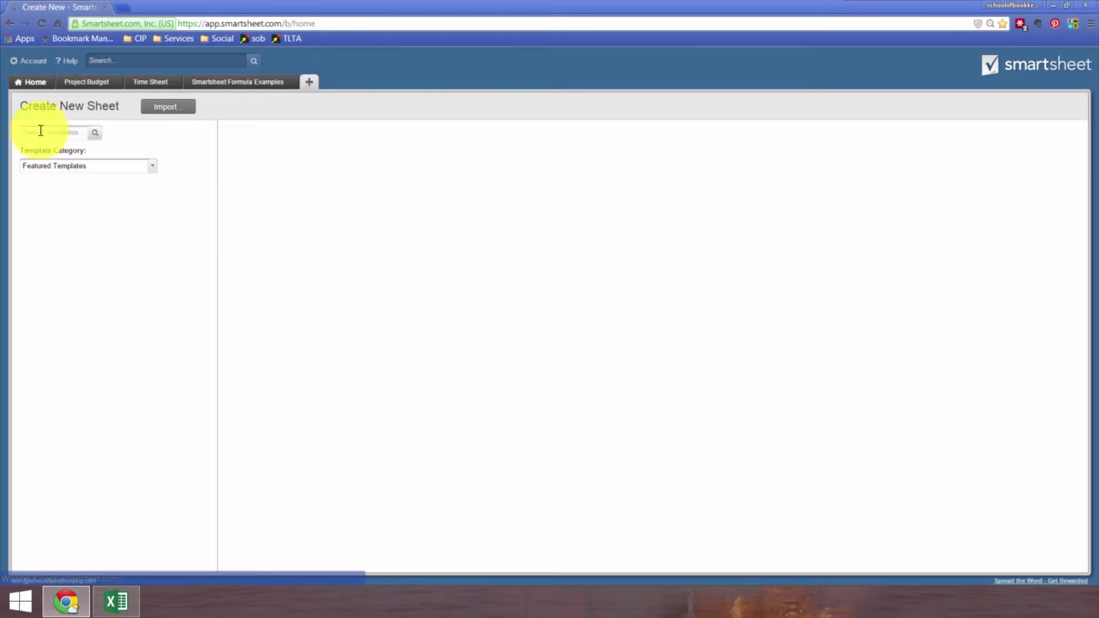
left_click(40, 133)
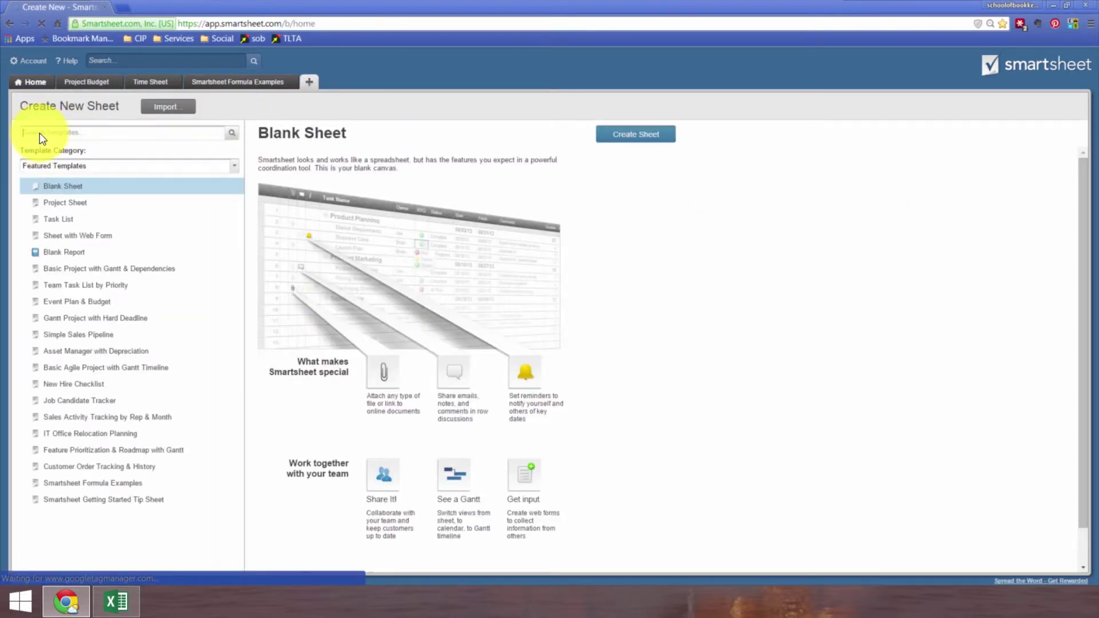
type("formulas")
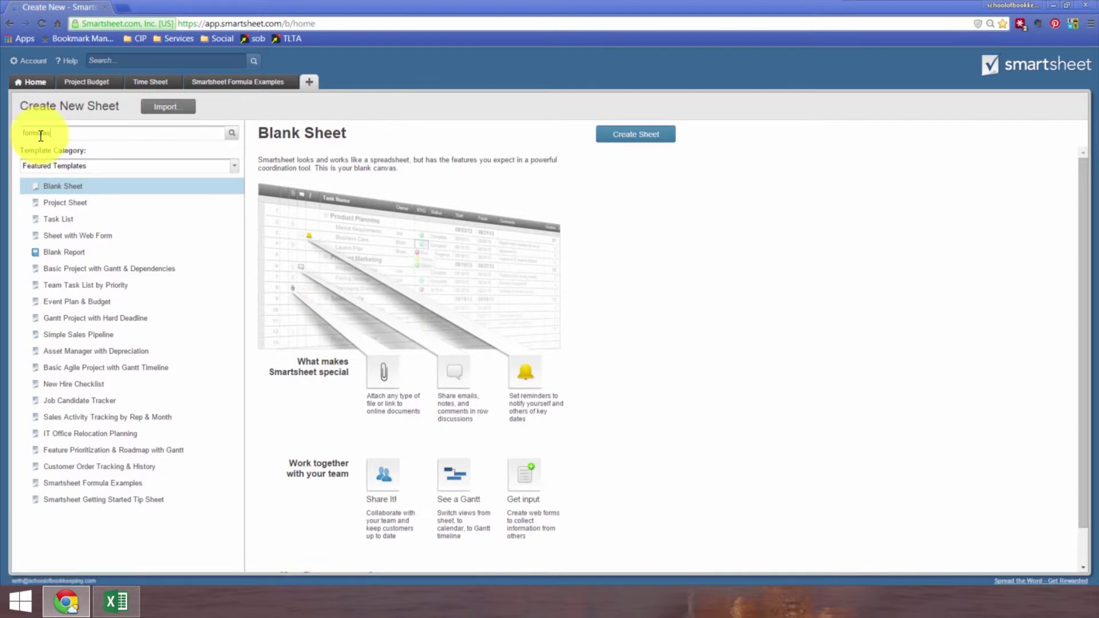
key("Return")
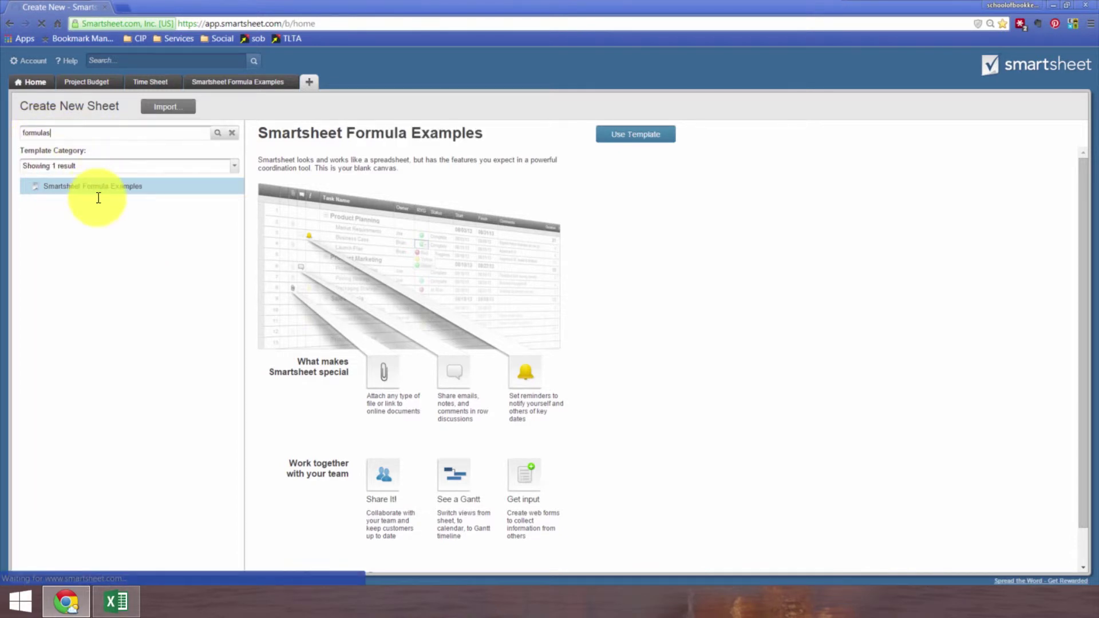
left_click(95, 190)
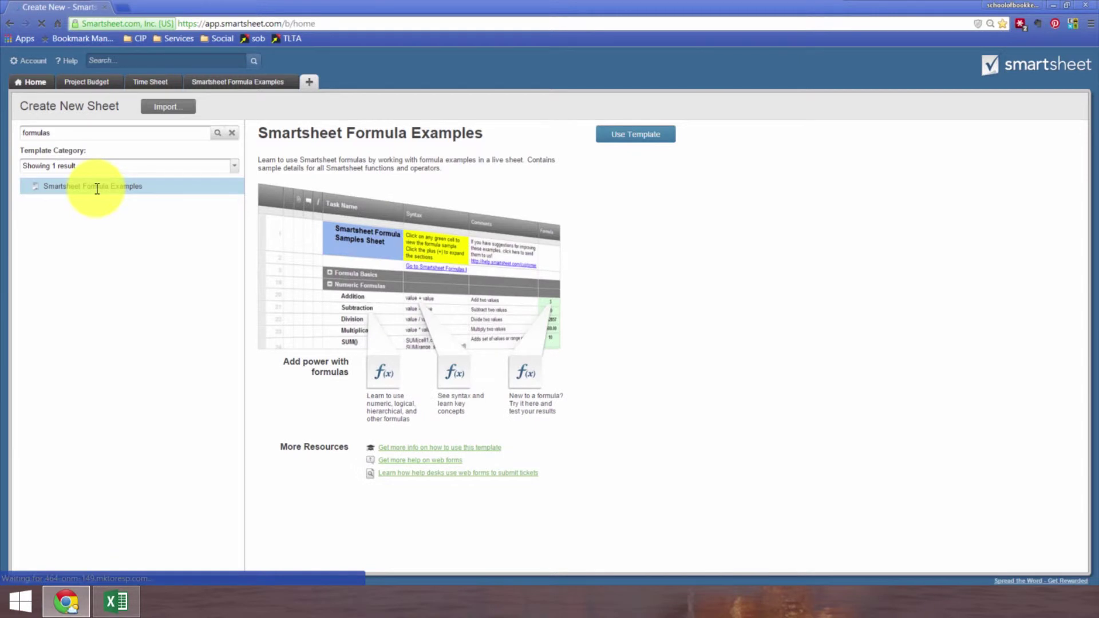
left_click(634, 134)
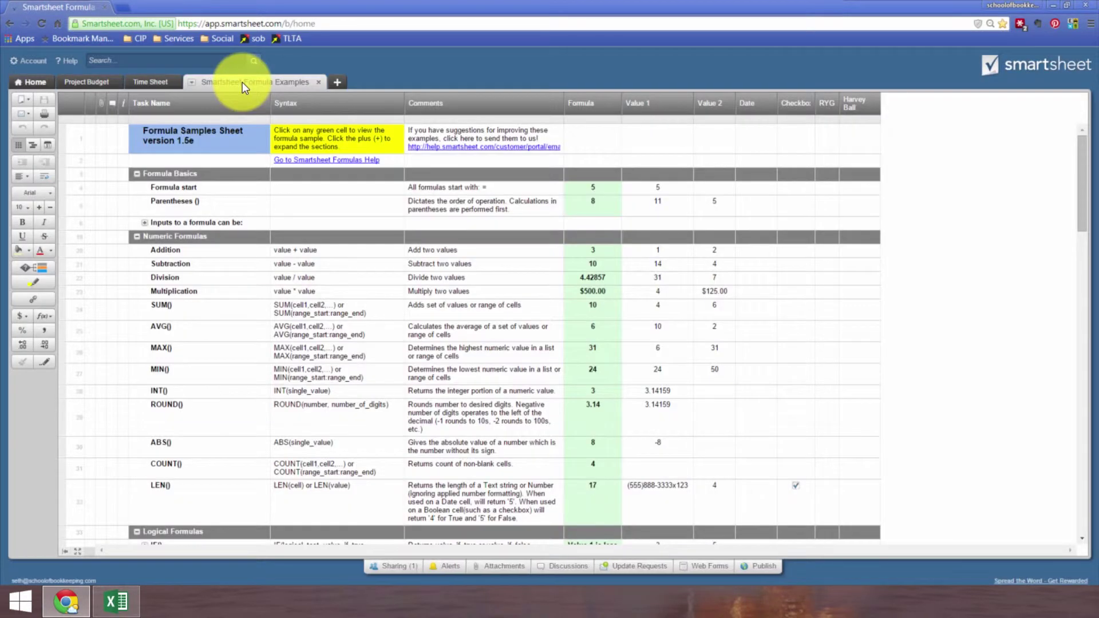
- Open the Smartsheet Formula Examples sheet from Home and view the Addition, Division and Multiplication examples
left_click(26, 82)
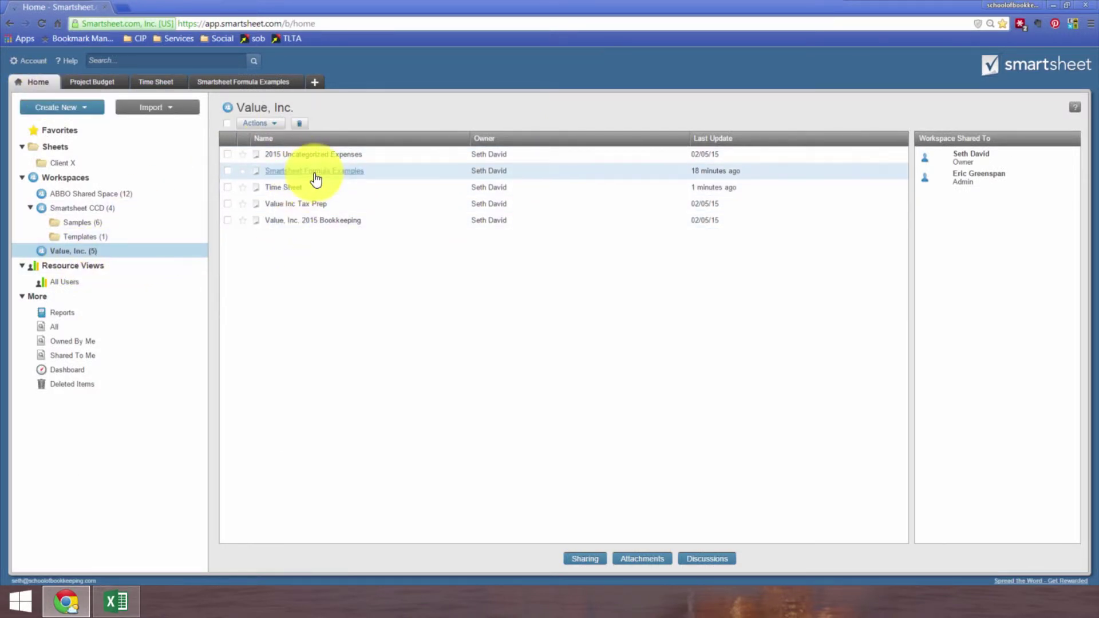
left_click(236, 82)
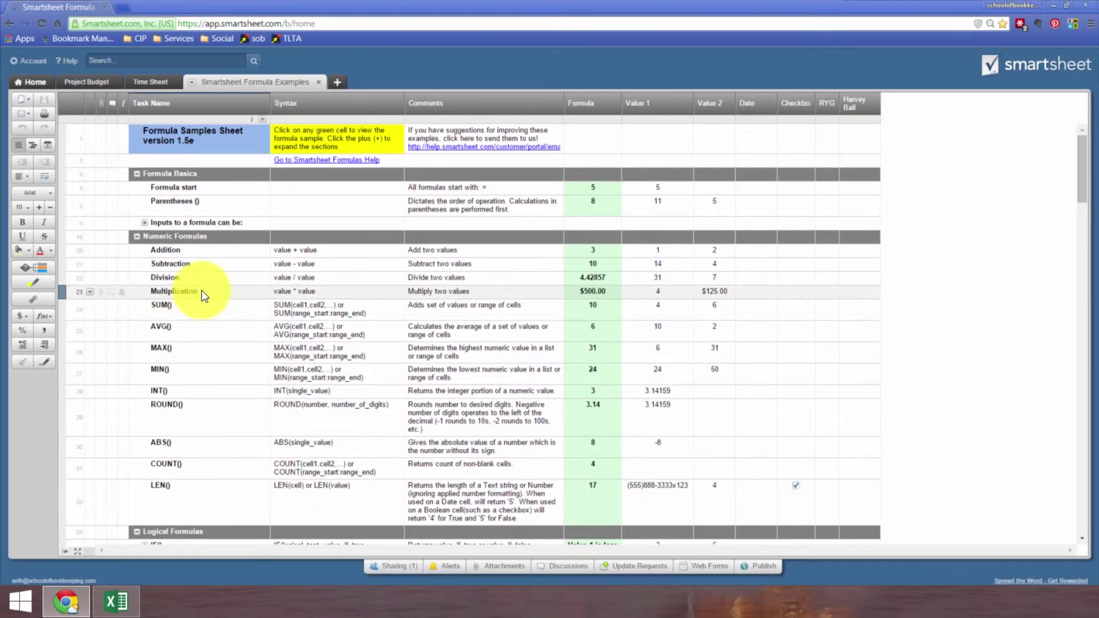
left_click(195, 277)
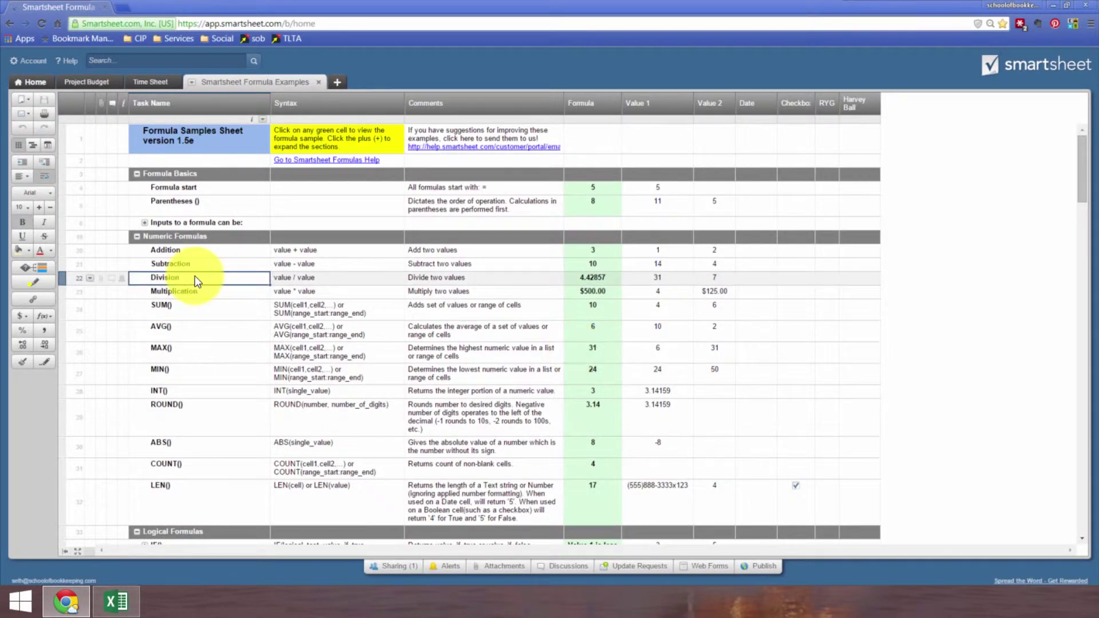
left_click(182, 251)
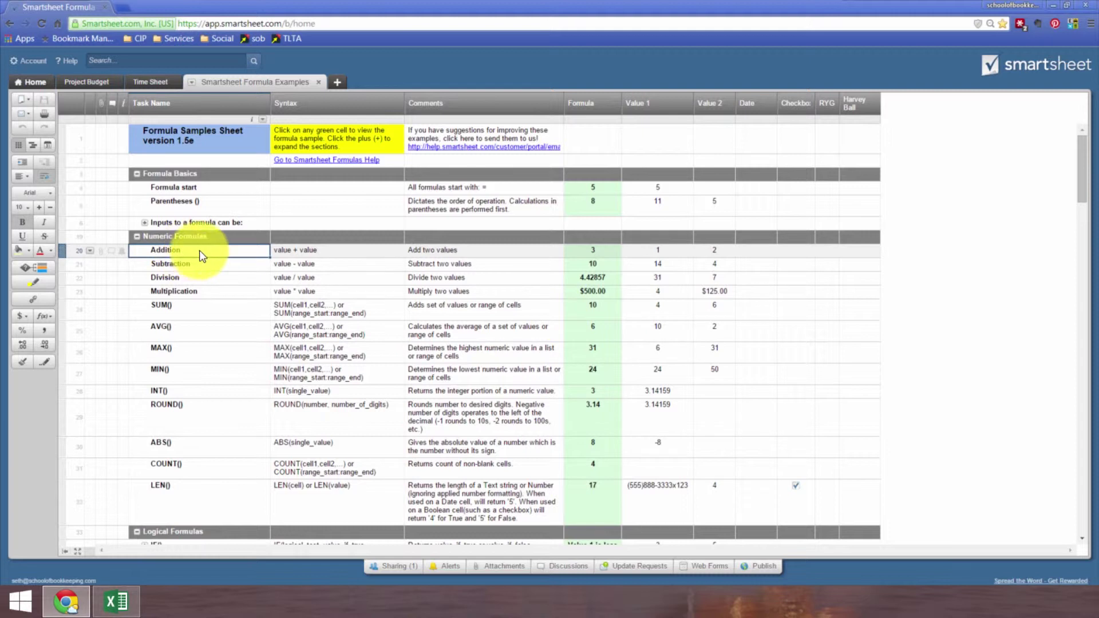
left_click(197, 278)
left_click(204, 292)
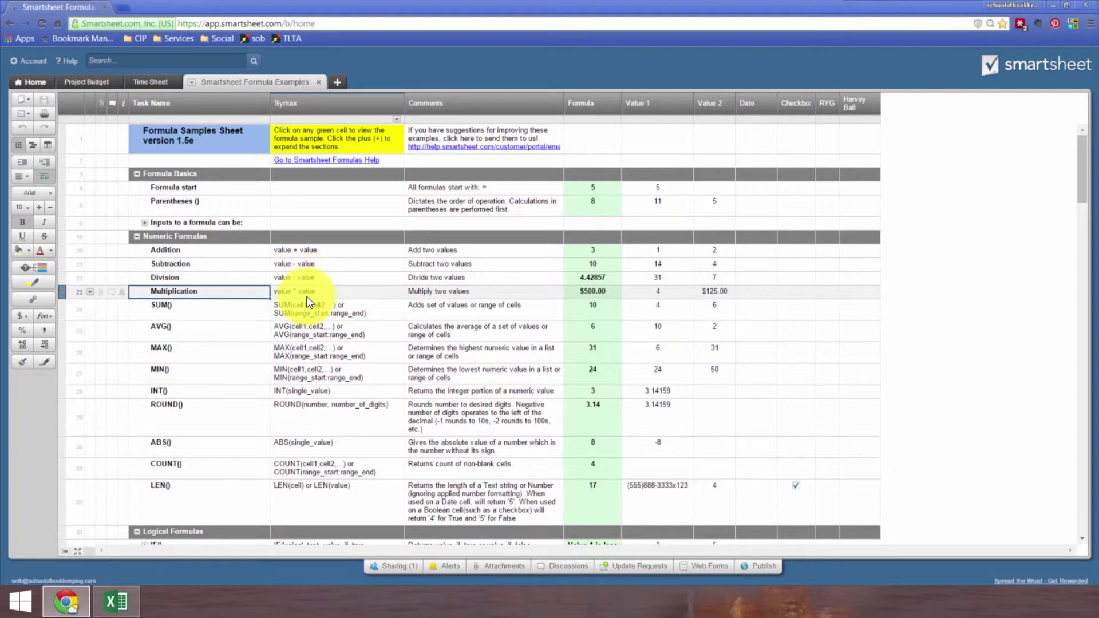
- Look over the SUM(), AVG() and MAX() numeric formula examples
left_click(238, 311)
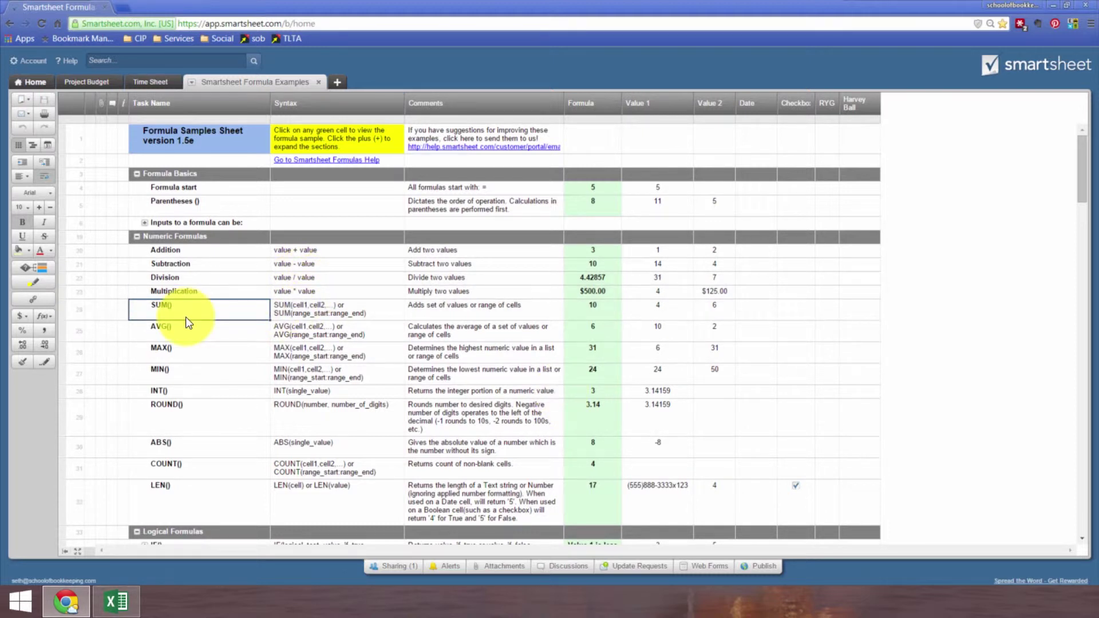
left_click(184, 331)
left_click(181, 359)
scroll(208, 384, "down", 1)
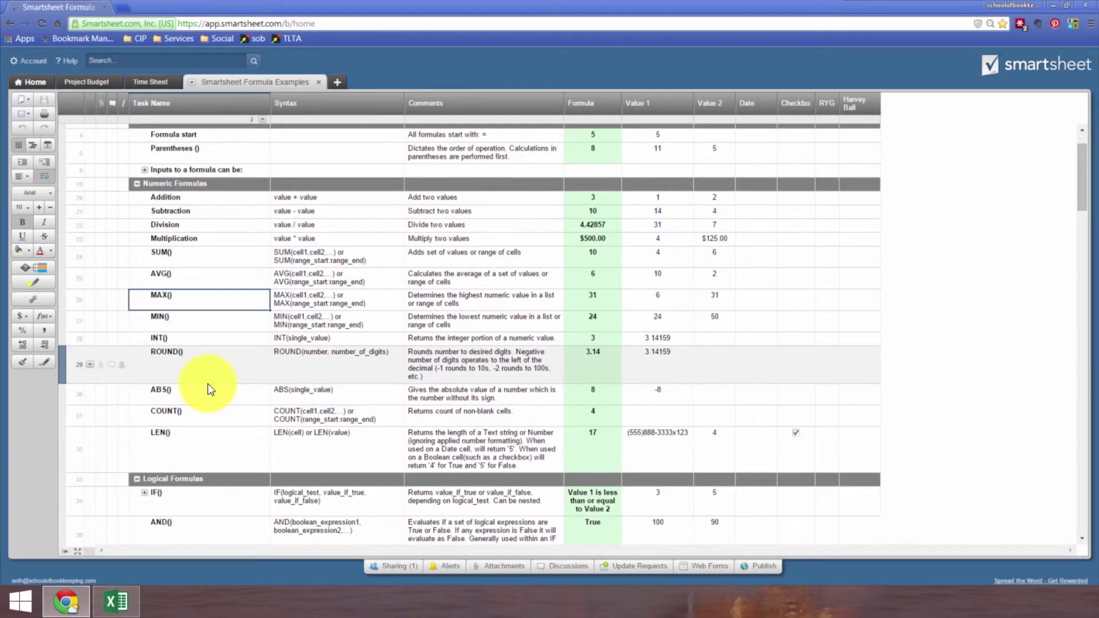
scroll(208, 384, "down", 1)
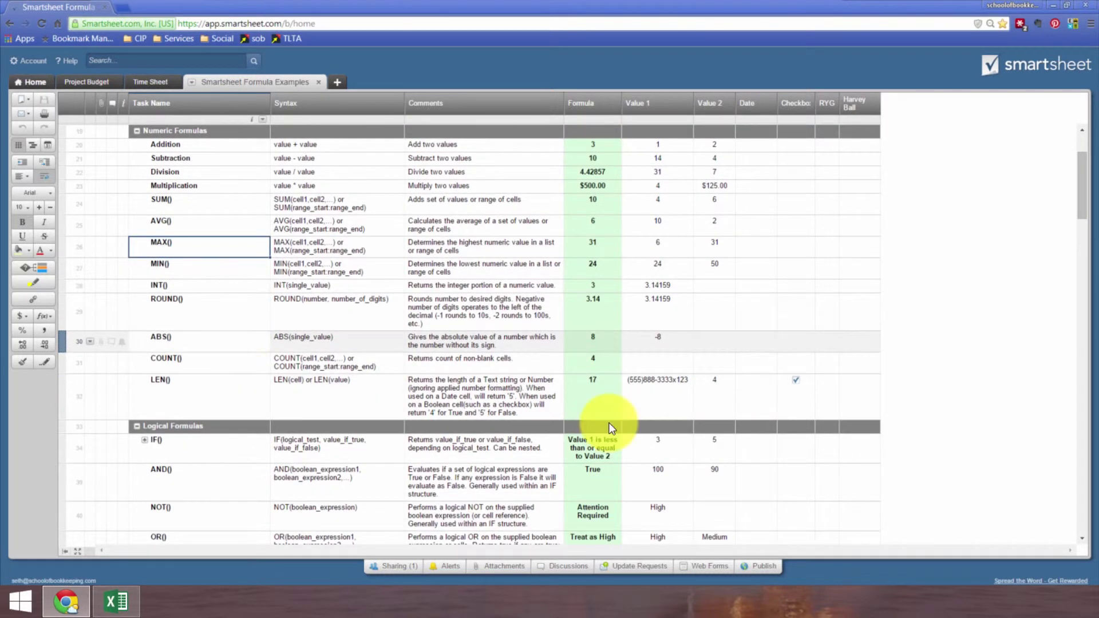
- Continue down through the ABS(), COUNT() and LEN() examples toward Logical Formulas
left_click(224, 342)
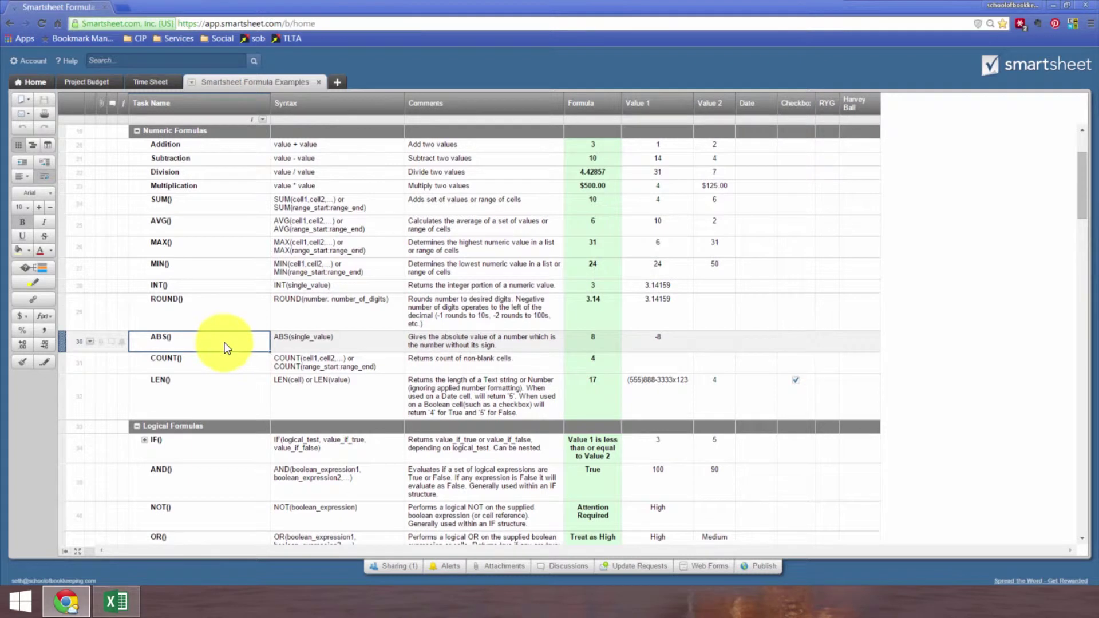
scroll(240, 338, "down", 1)
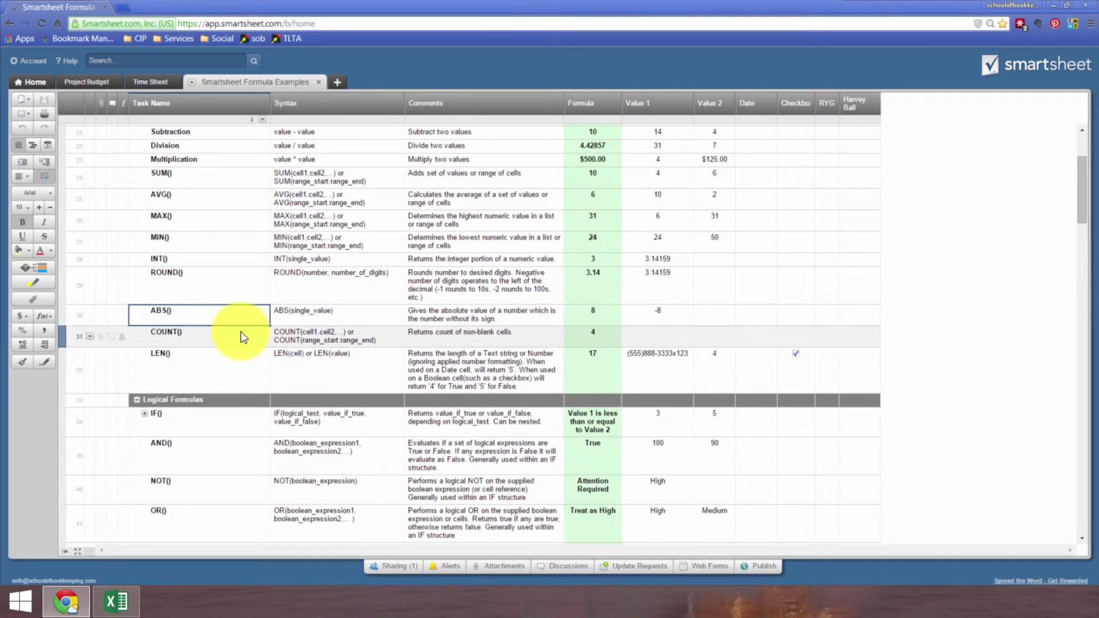
left_click(241, 337)
scroll(239, 339, "down", 1)
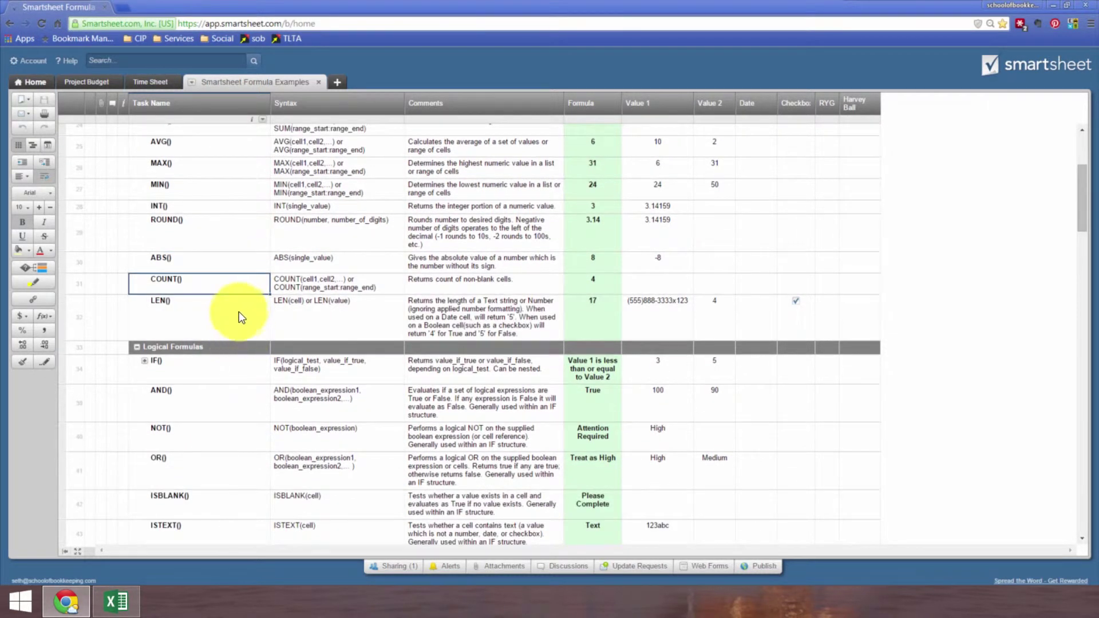
left_click(235, 303)
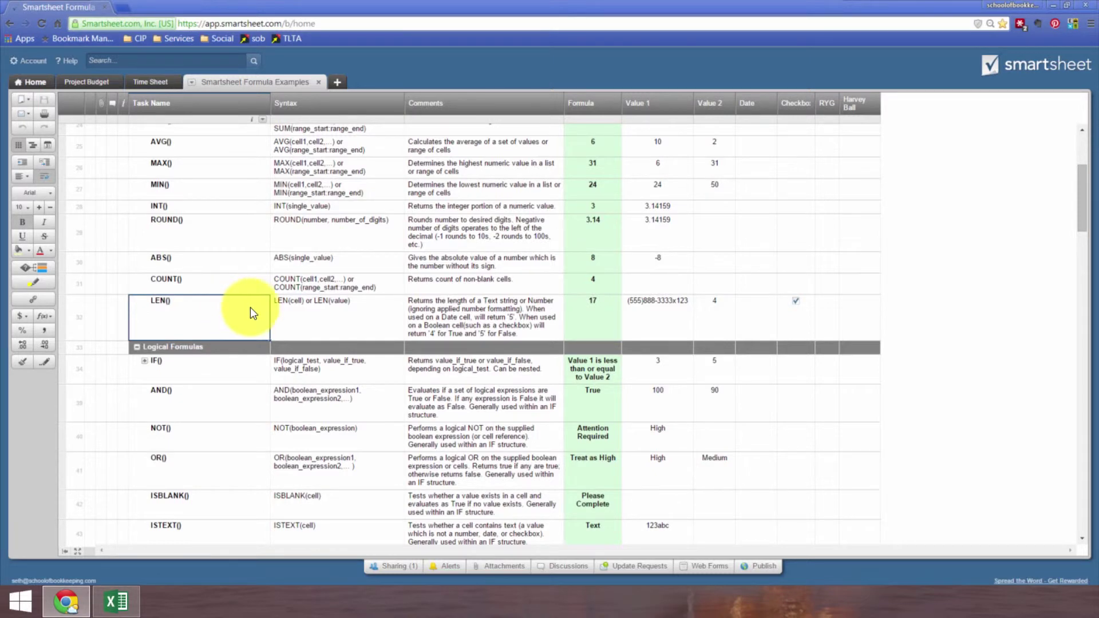
scroll(252, 308, "down", 3)
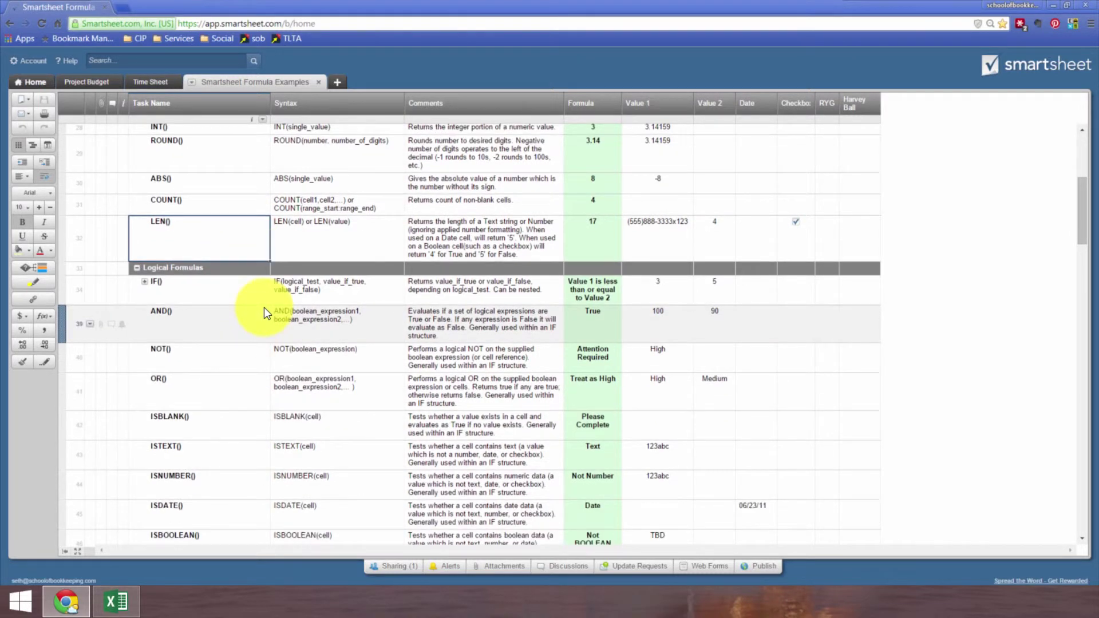
- View the IF() example under Logical Formulas, then move down to Text Formulas
scroll(264, 312, "down", 3)
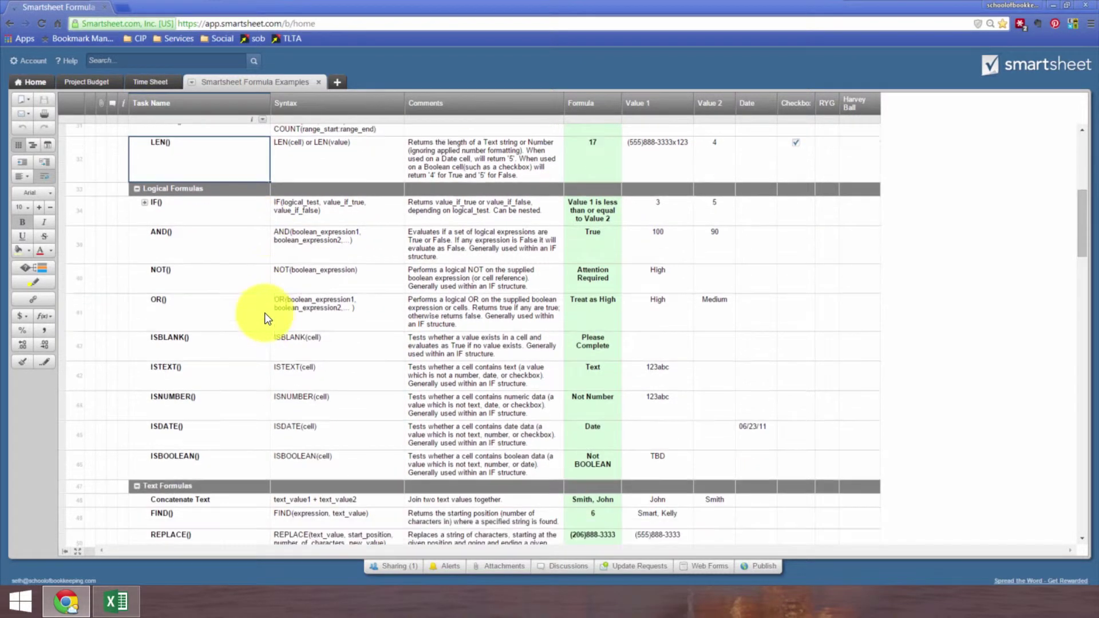
left_click(199, 215)
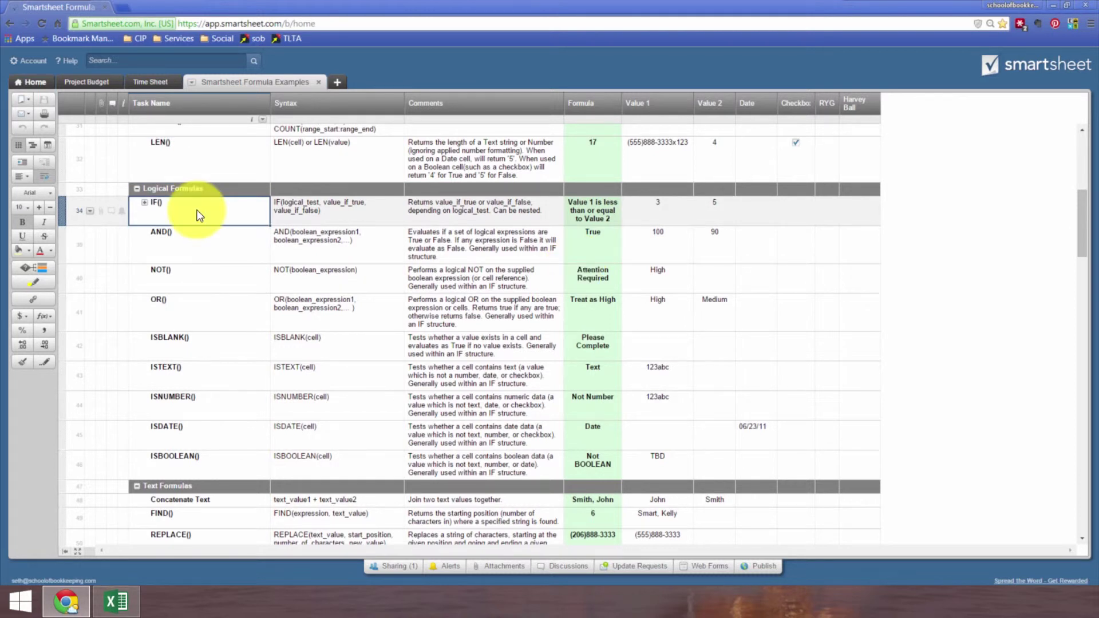
scroll(221, 295, "down", 1)
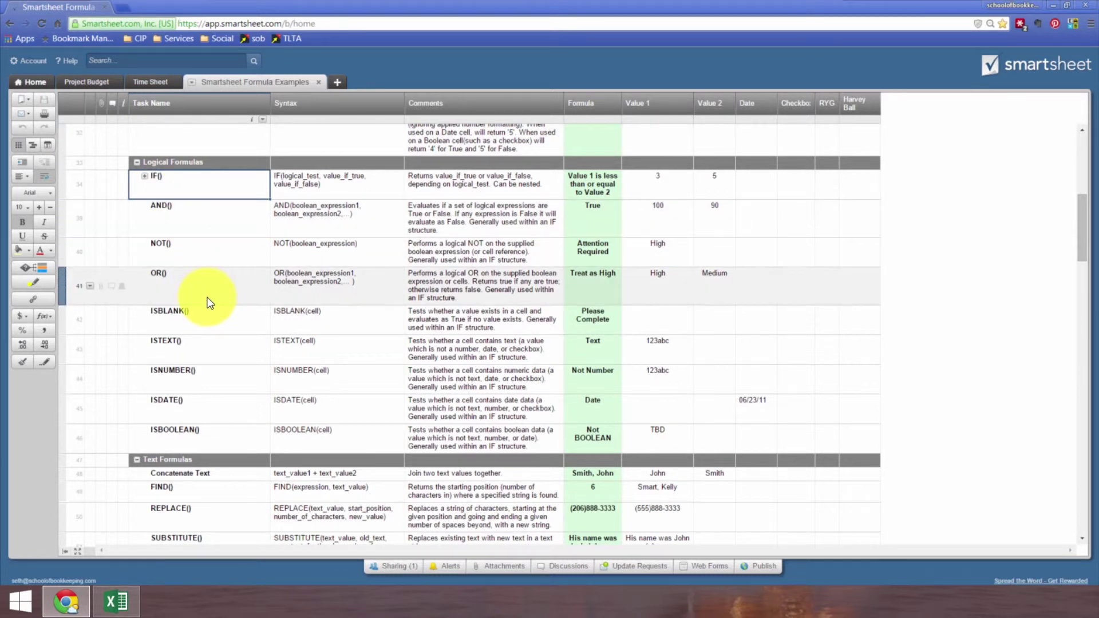
scroll(207, 303, "down", 3)
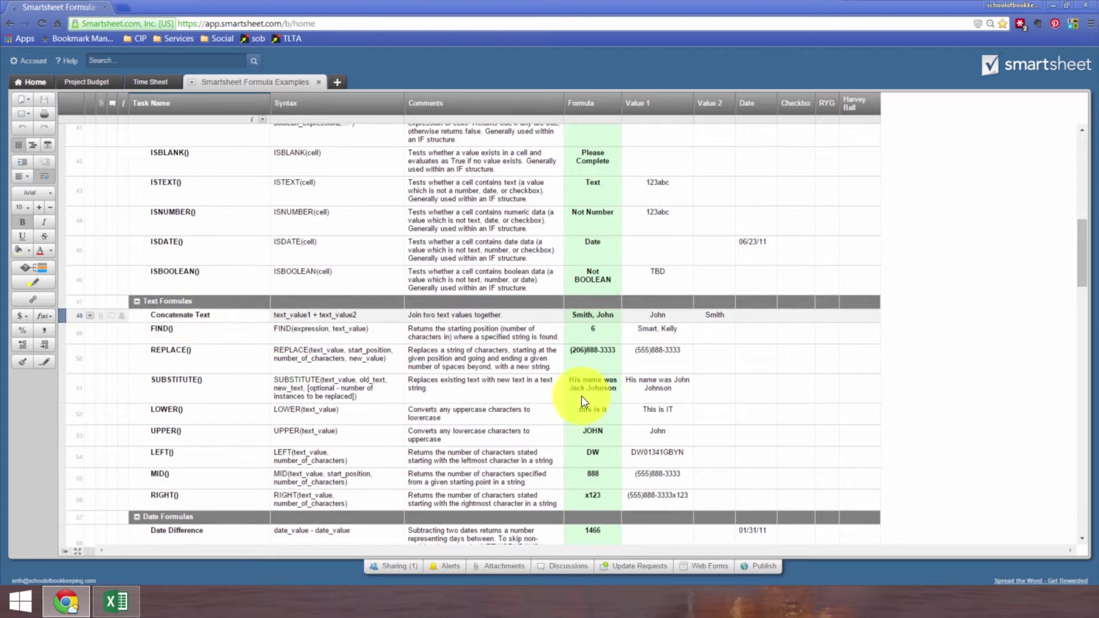
- Go through the Concatenate Text, FIND(), REPLACE() and SUBSTITUTE() examples toward Date Formulas
left_click(204, 315)
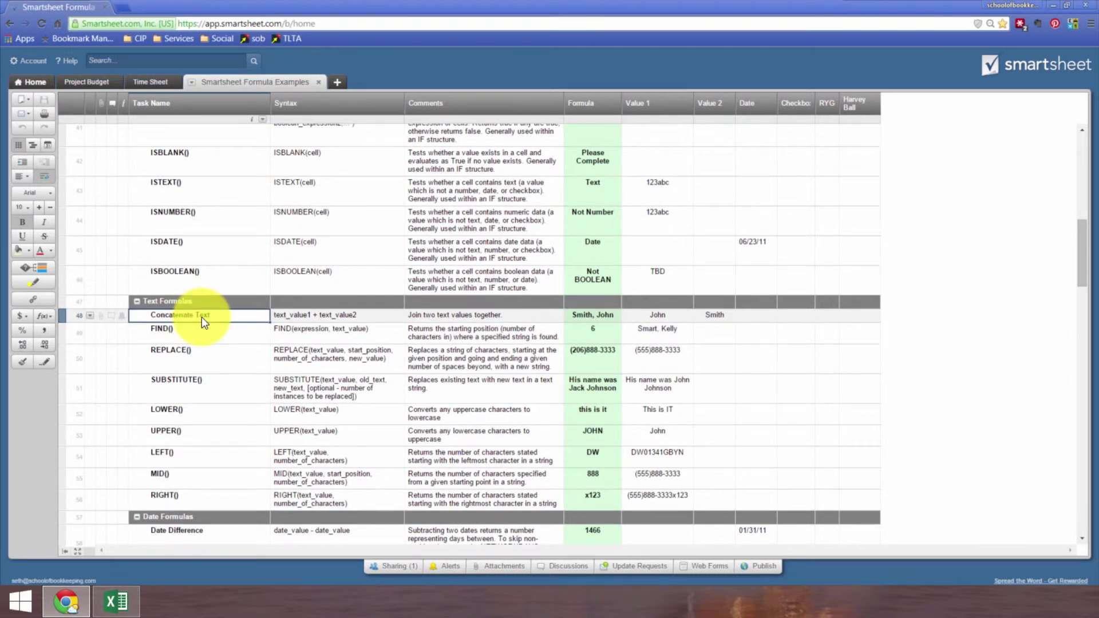
left_click(182, 332)
left_click(192, 358)
left_click(208, 394)
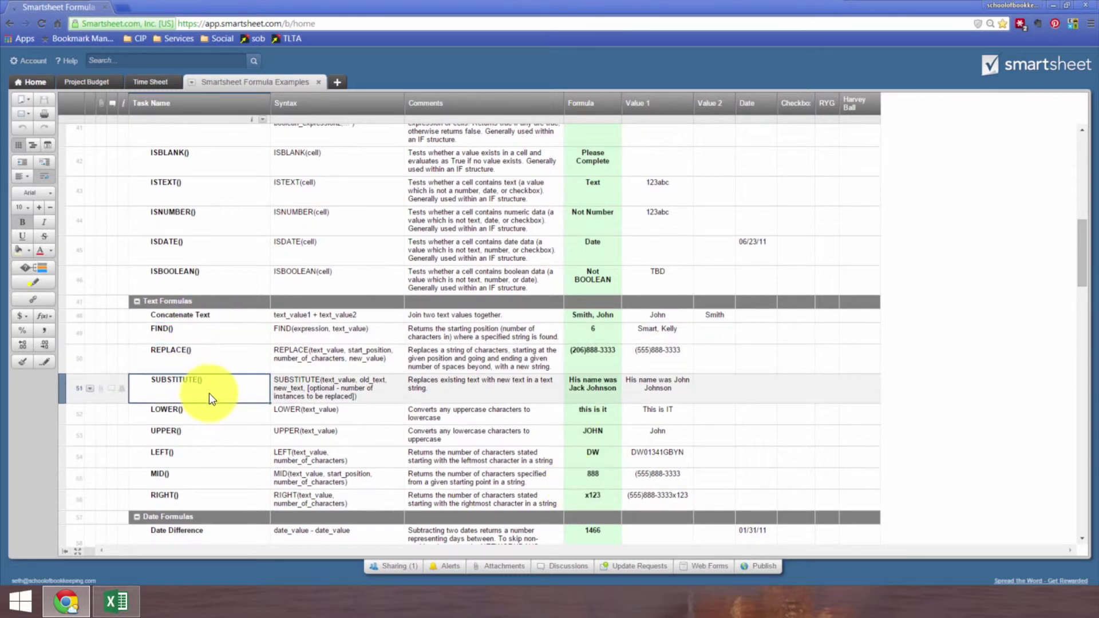
scroll(208, 393, "down", 5)
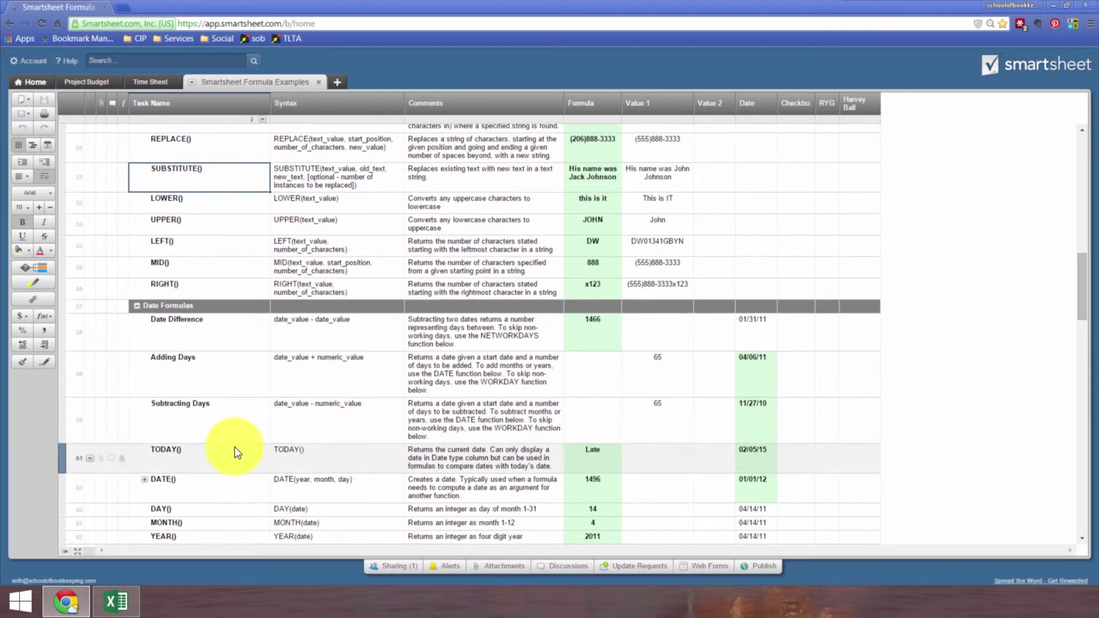
- Expand the DATE() example to show its Adding and Subtracting years samples and inspect its syntax cell
scroll(235, 452, "down", 3)
scroll(237, 456, "down", 1)
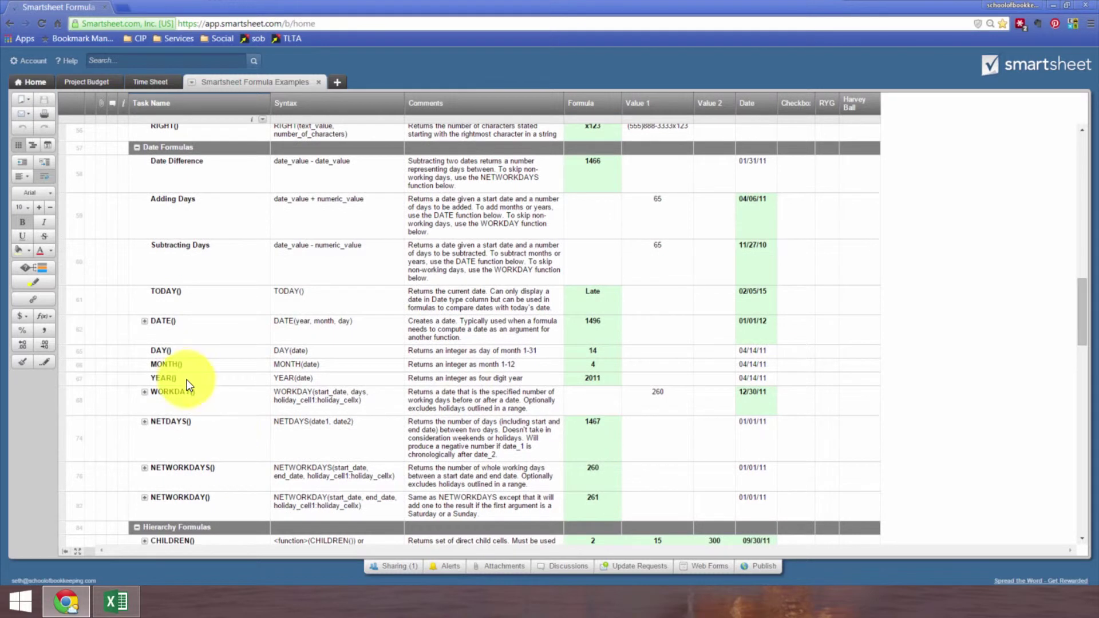
left_click(145, 321)
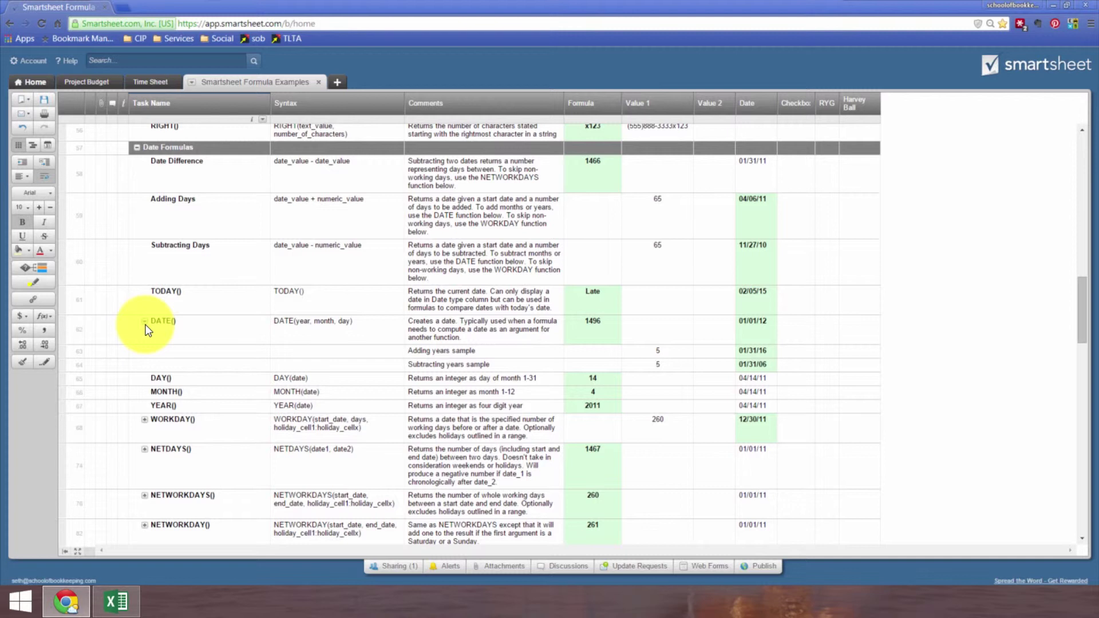
left_click(177, 324)
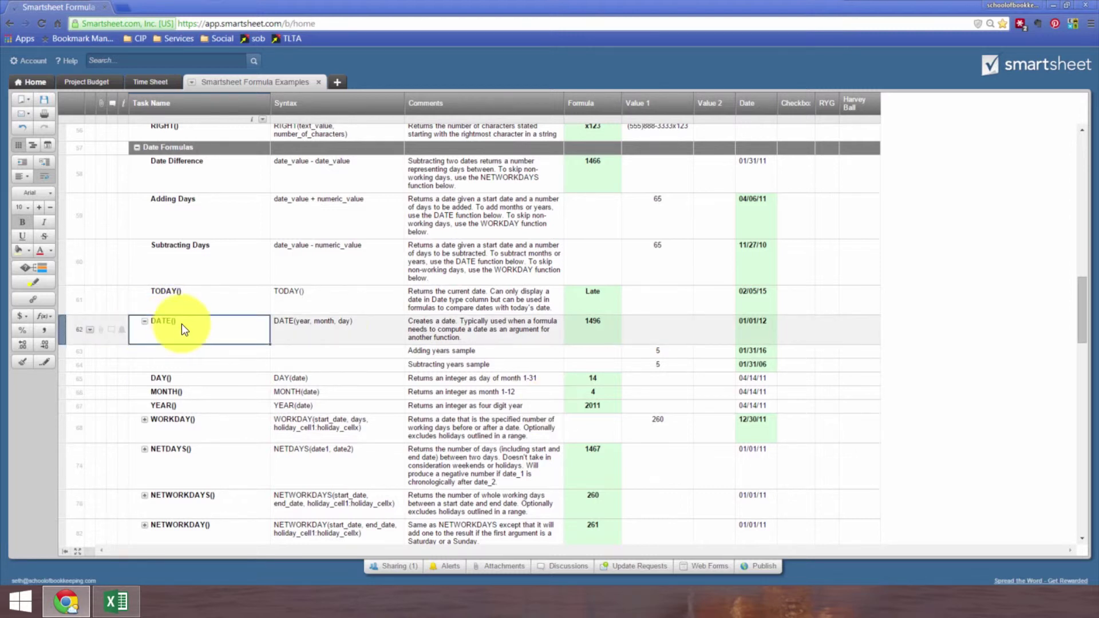
key("Tab")
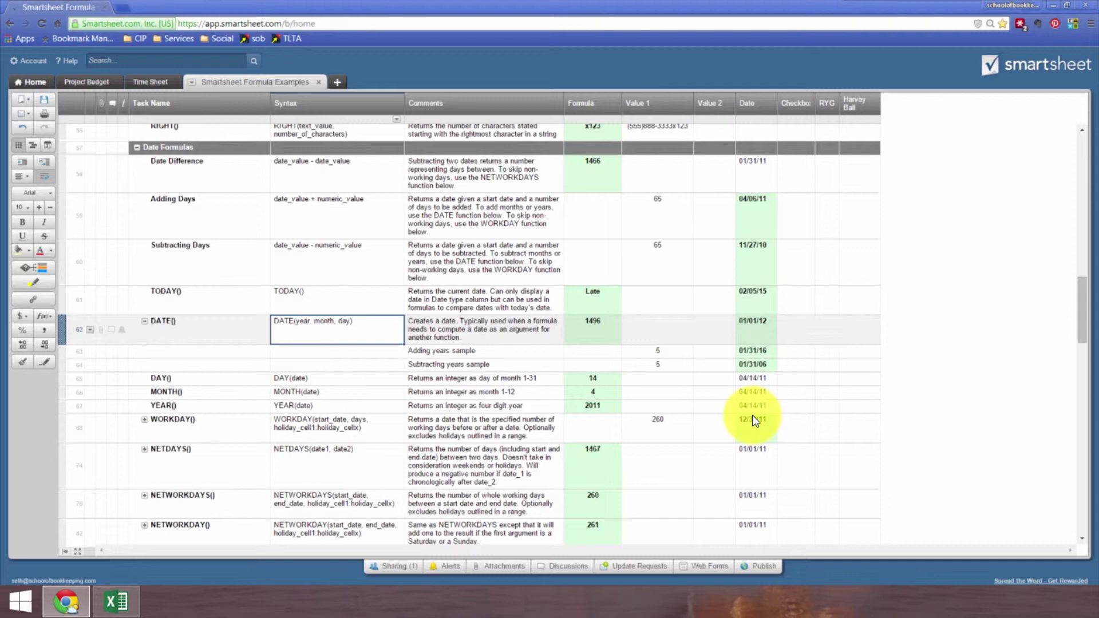
- View the MONTH() description, then continue down to Advanced Formulas and Additional Examples
left_click(424, 394)
scroll(422, 395, "down", 5)
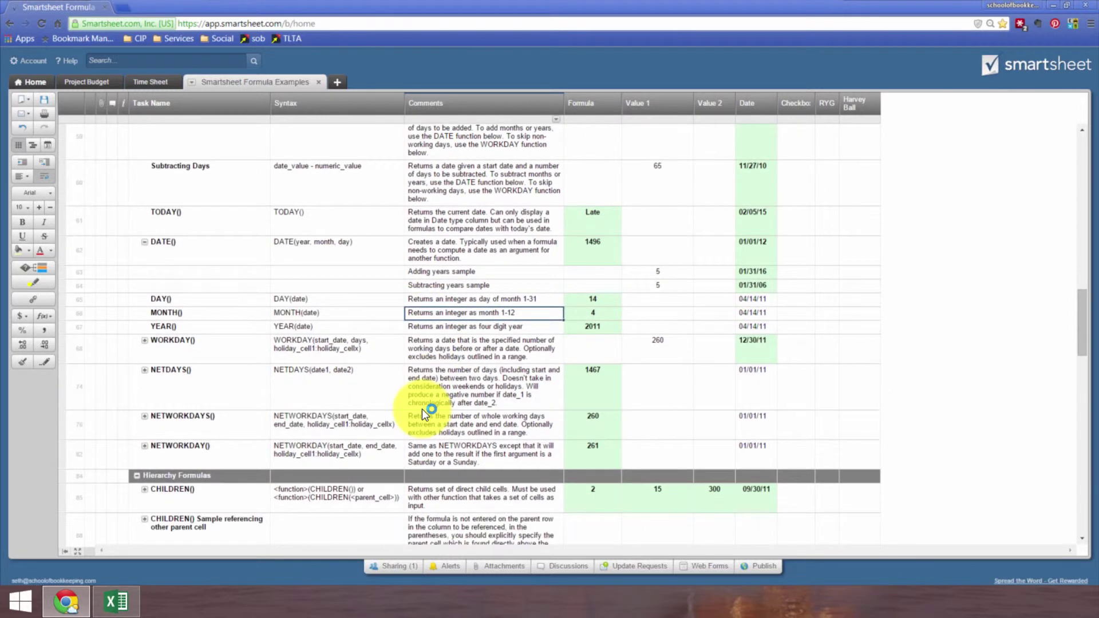
scroll(431, 428, "down", 7)
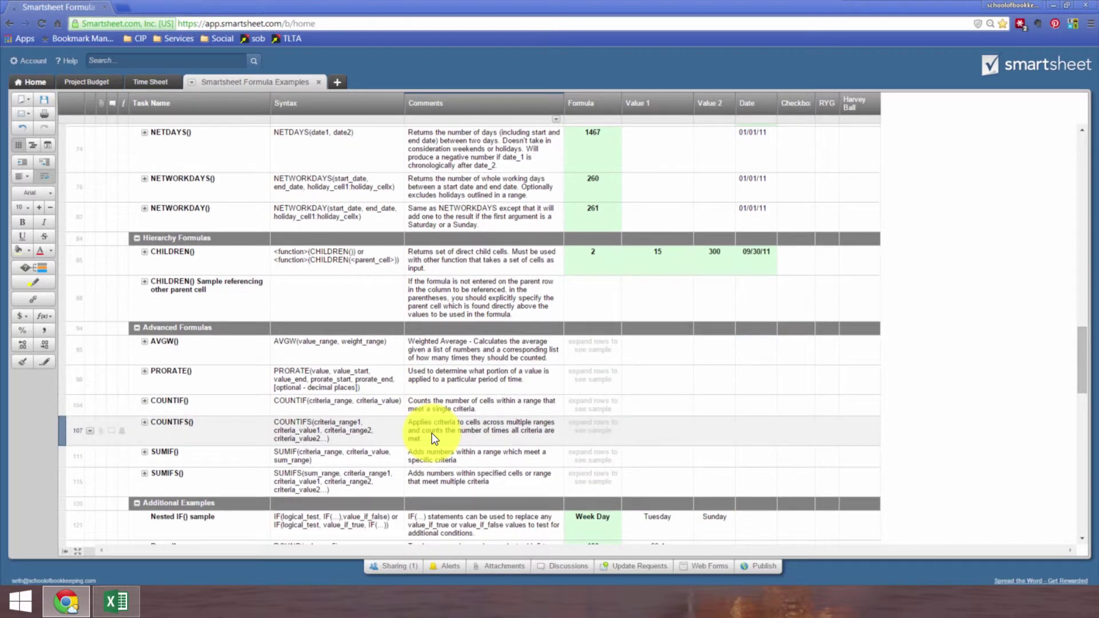
scroll(431, 433, "down", 4)
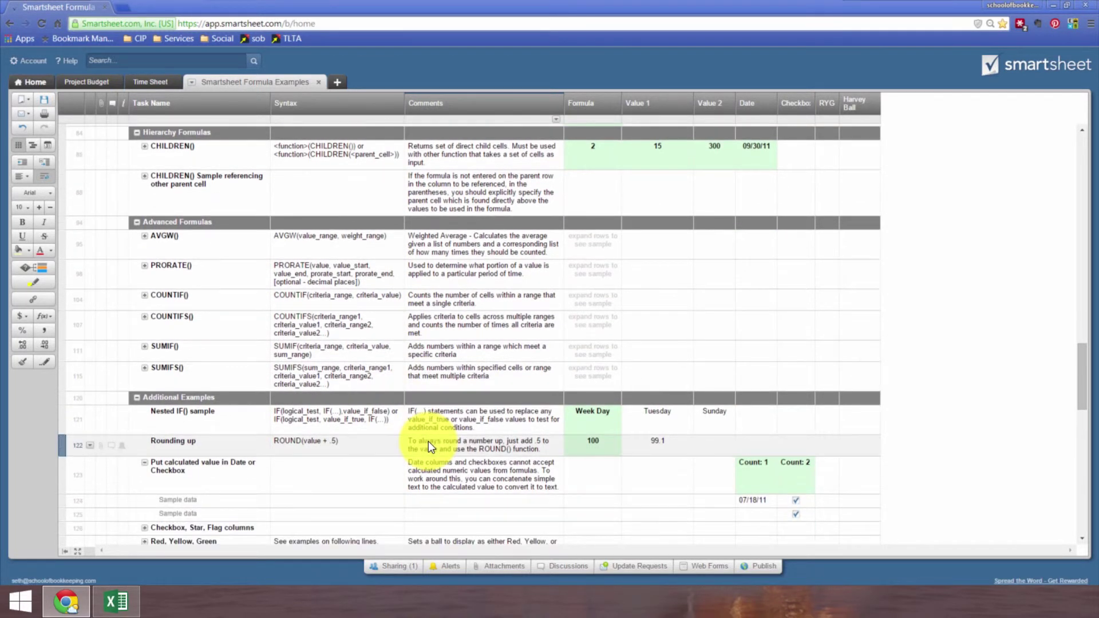